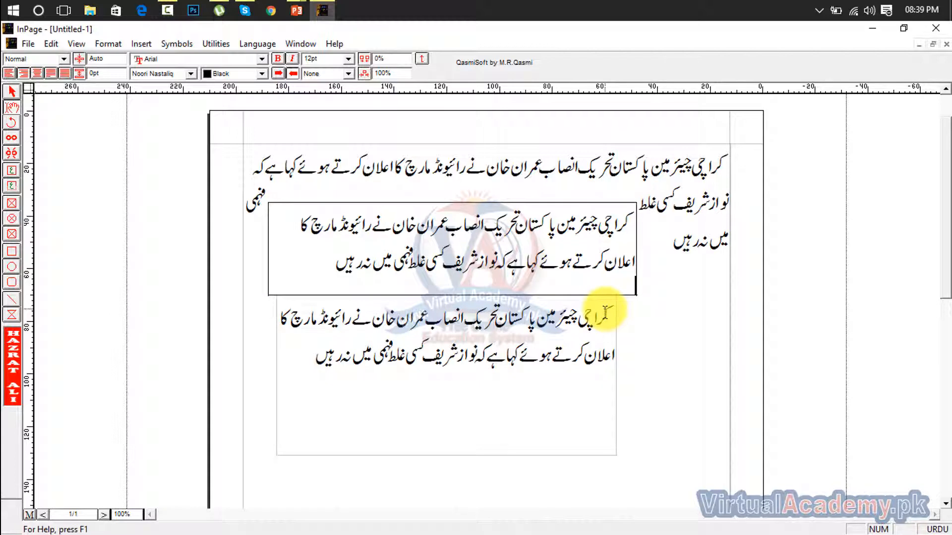
Undo the last text paste and delete the two empty narrow text boxes between the top paragraph and the large text box
key(ctrl+z)
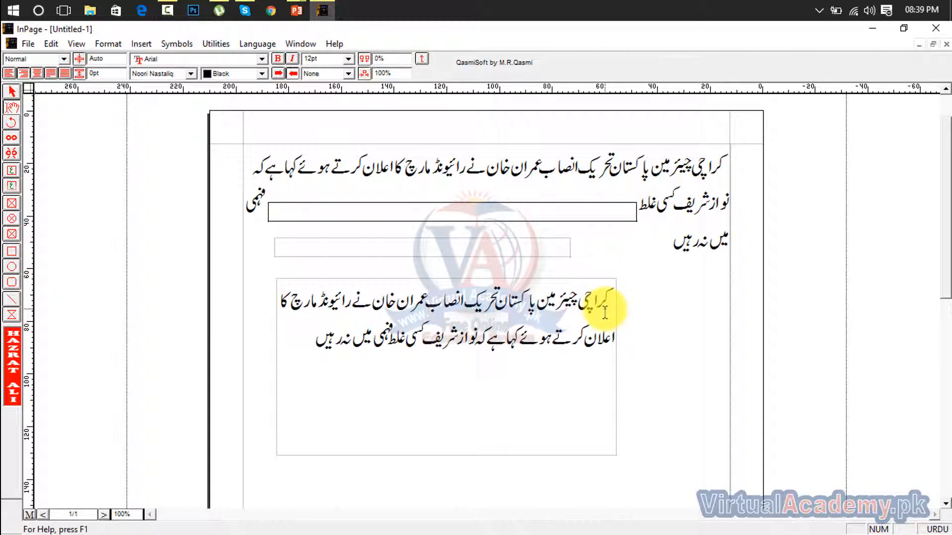
click(7, 93)
click(413, 218)
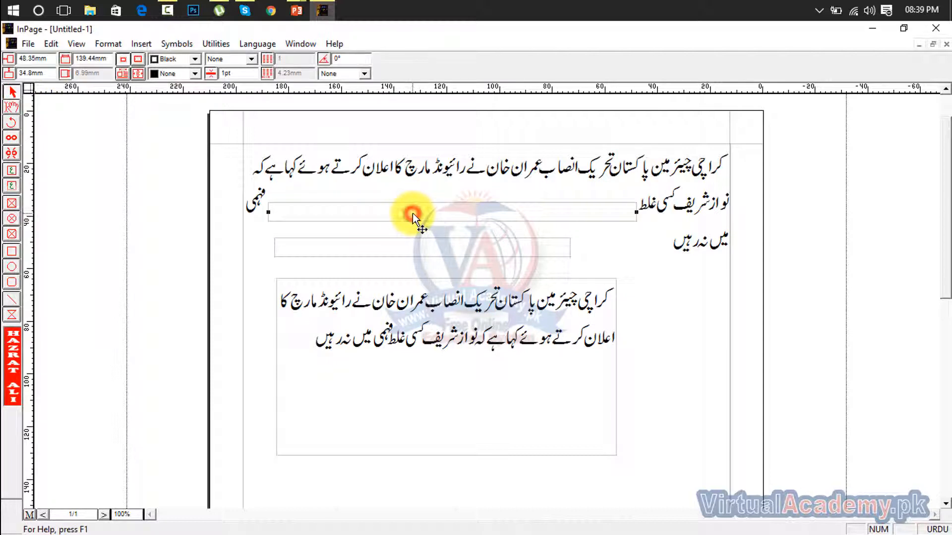
key(Delete)
click(414, 240)
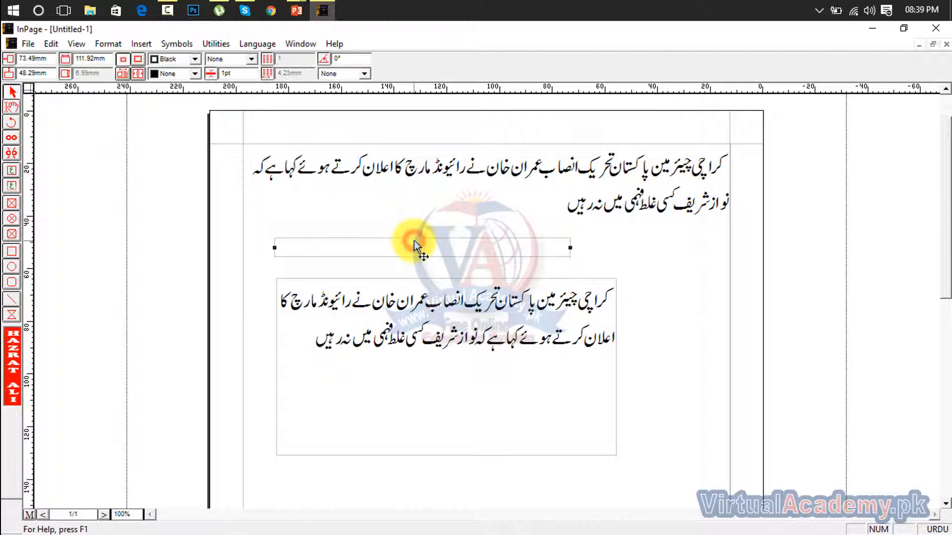
key(Delete)
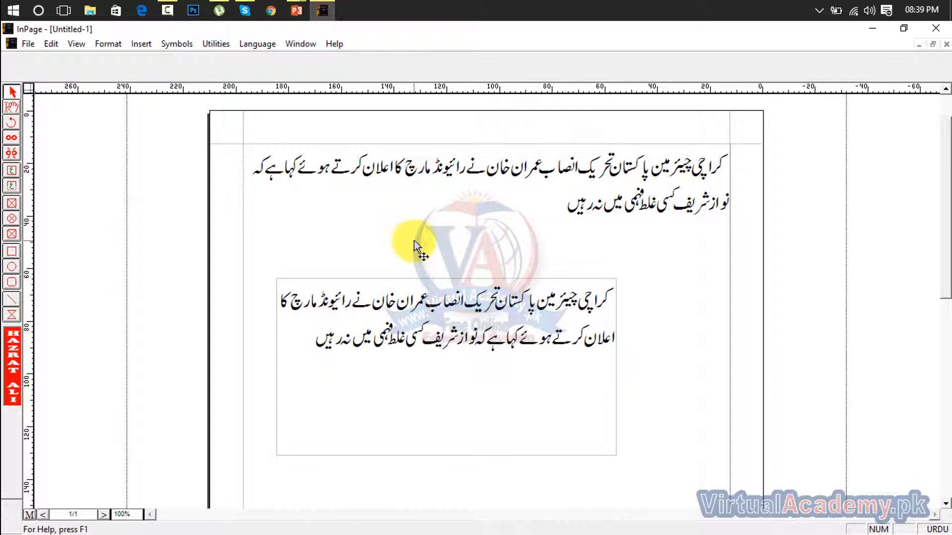
Move the large text box up so it sits closer beneath the page's top paragraph
drag(426, 266, 427, 249)
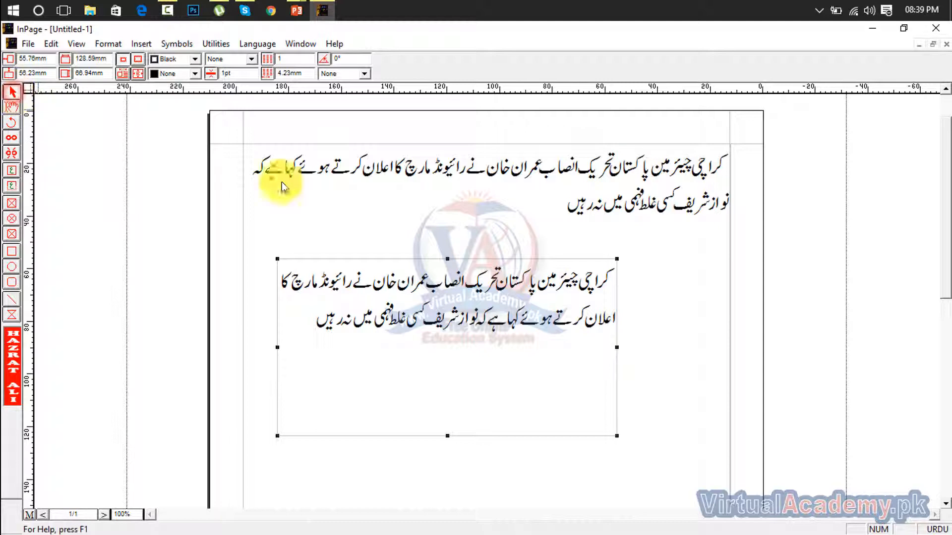
drag(378, 287, 493, 312)
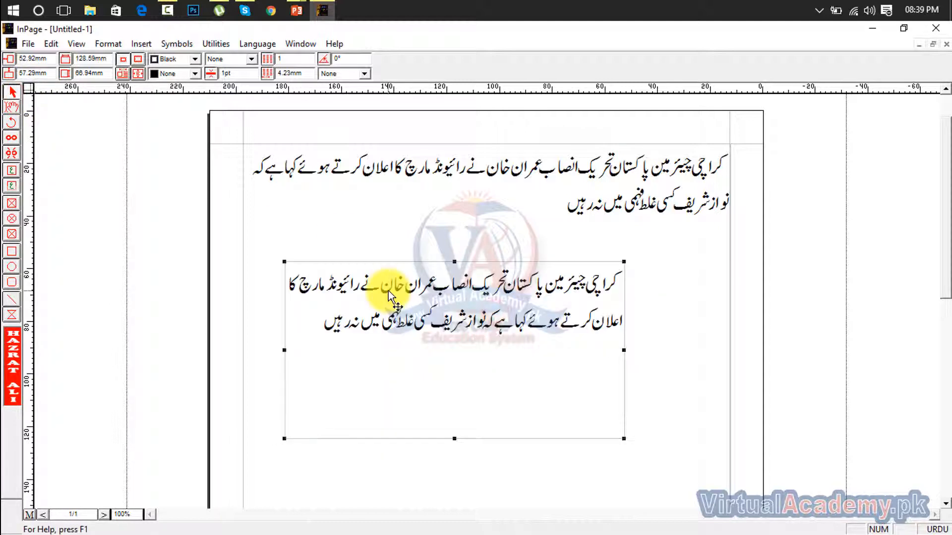
drag(388, 291, 391, 278)
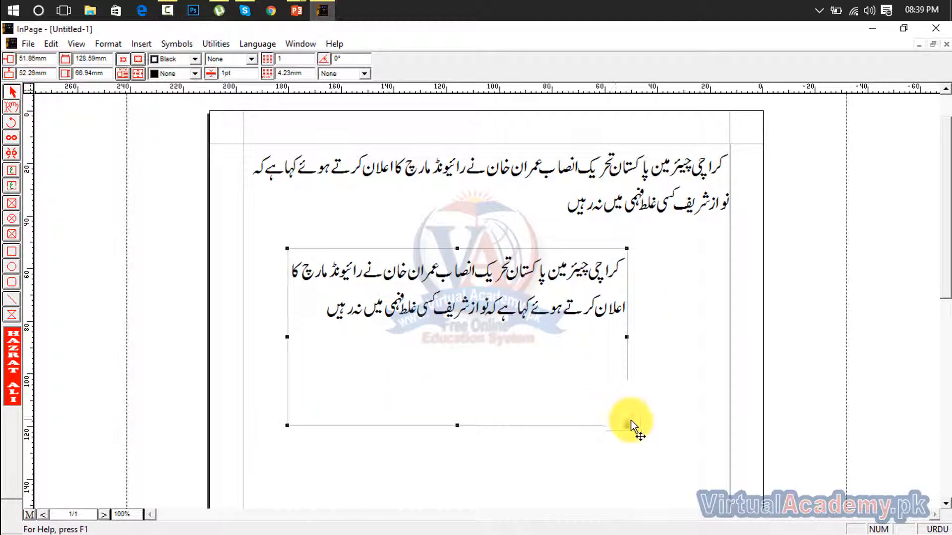
Copy the text box's whole Urdu paragraph and append it twice at the end so the text overflows the box
click(12, 107)
drag(321, 313, 646, 276)
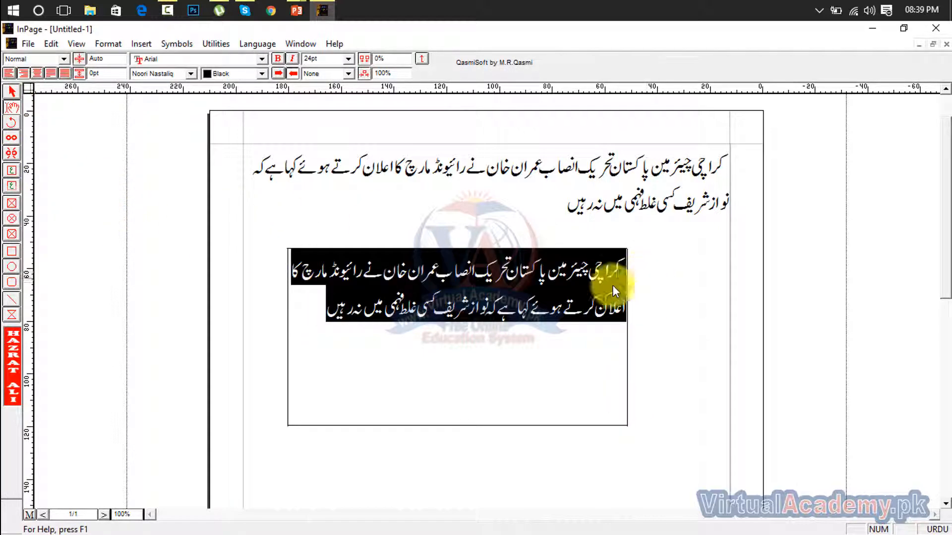
click(320, 310)
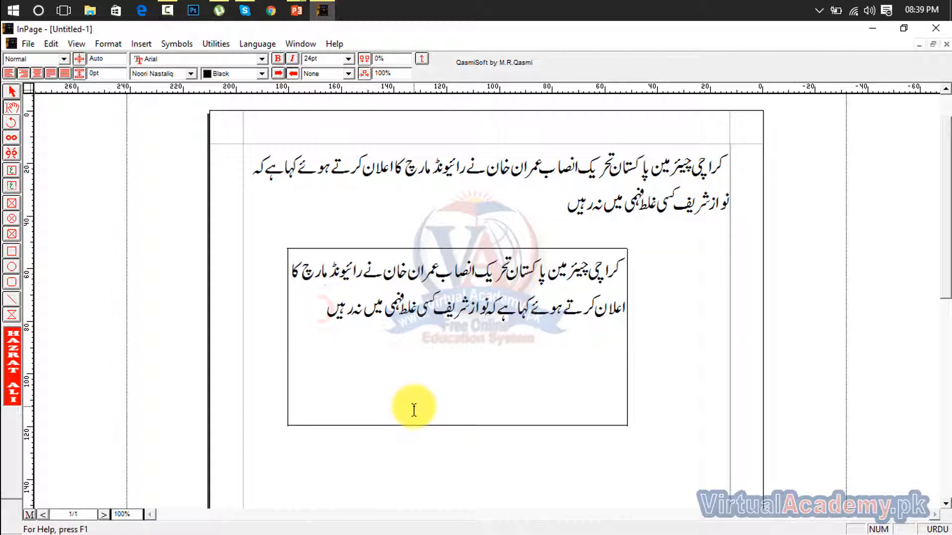
text(کراچی چیئر مین پاکستان تحریک انصاب عمران خان نے رائیونڈ مارچ کا اعلان کرتے ہوئے کہا ہے کہ نواز شریف کسی غلط فہمی میں نہ رہیں)
text(کراچی چیئر مین پاکستان تحریک انصاب عمران خان نے رائیونڈ مارچ کا اعلان کرتے ہوئے کہا ہے کہ نواز شریف کسی غلط فہمی میں نہ رہیں)
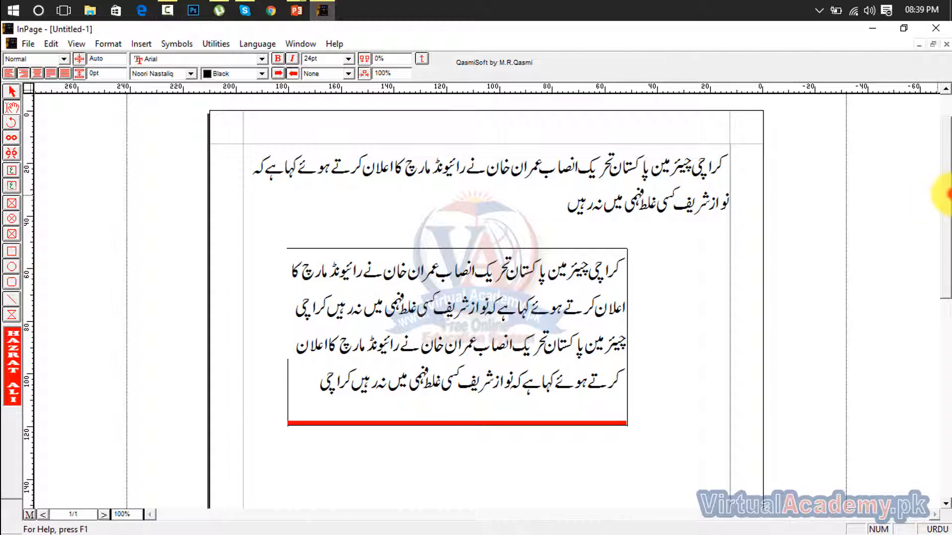
Examine the last visible text line and the red overflow line along the text box's bottom edge
drag(949, 194, 935, 293)
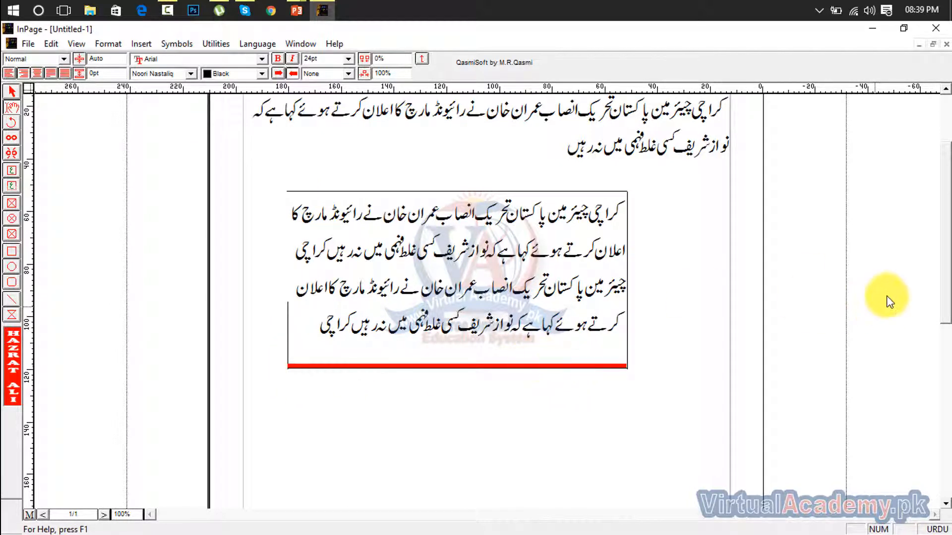
scroll(945, 253, down, 1)
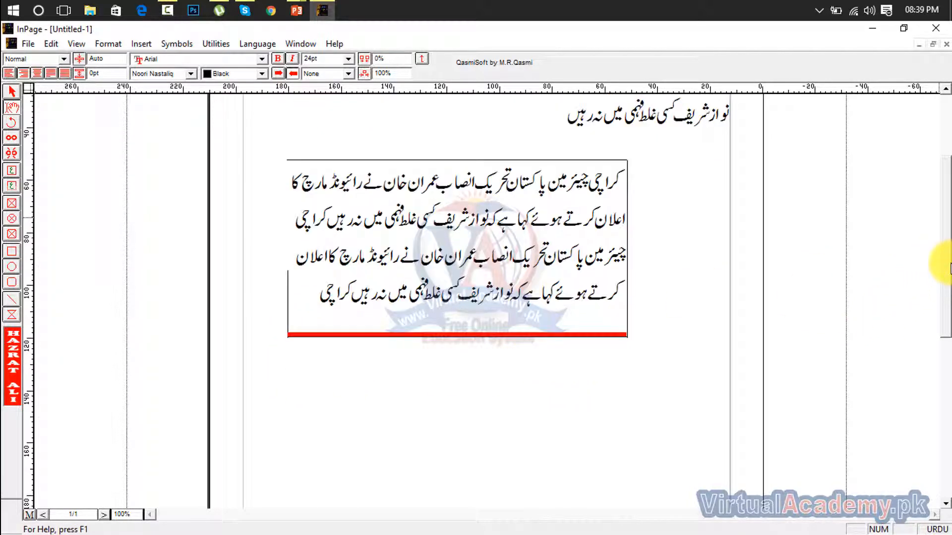
scroll(941, 264, down, 1)
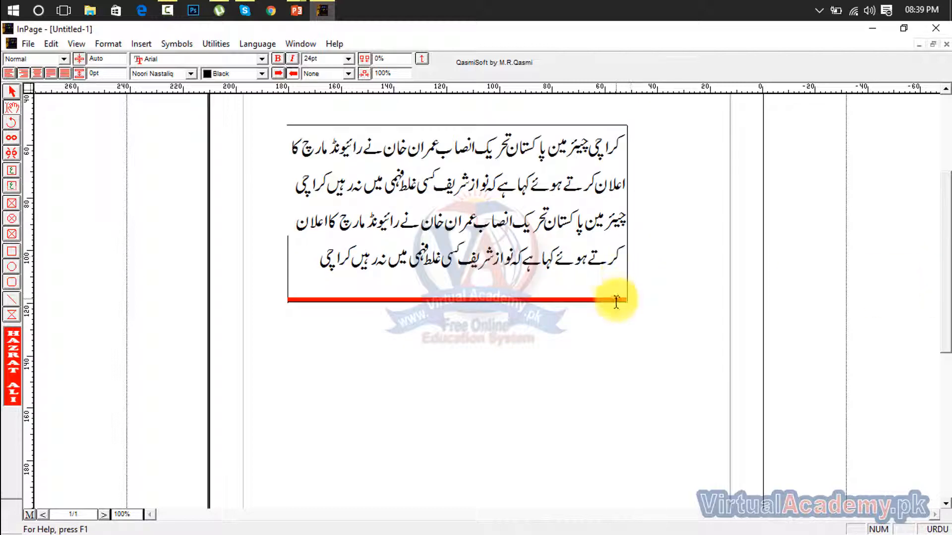
drag(623, 301, 404, 301)
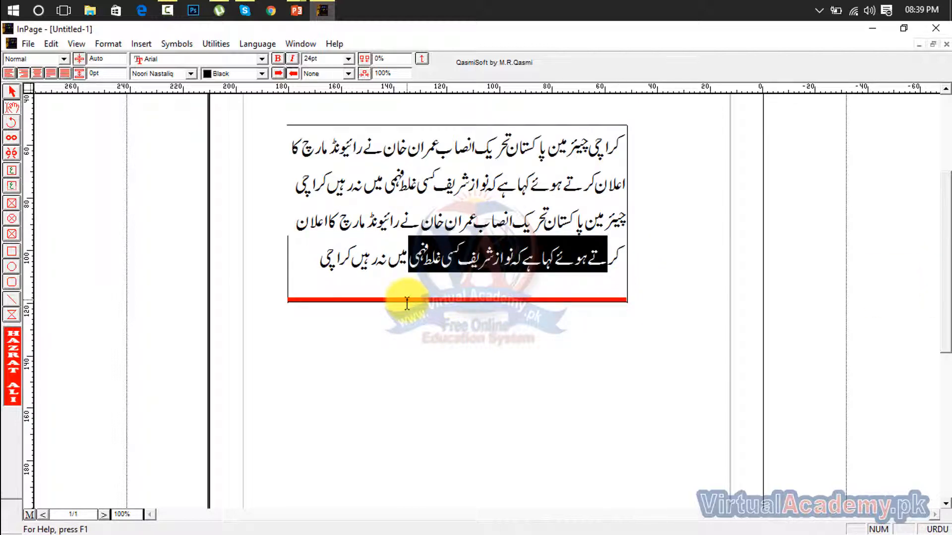
click(418, 362)
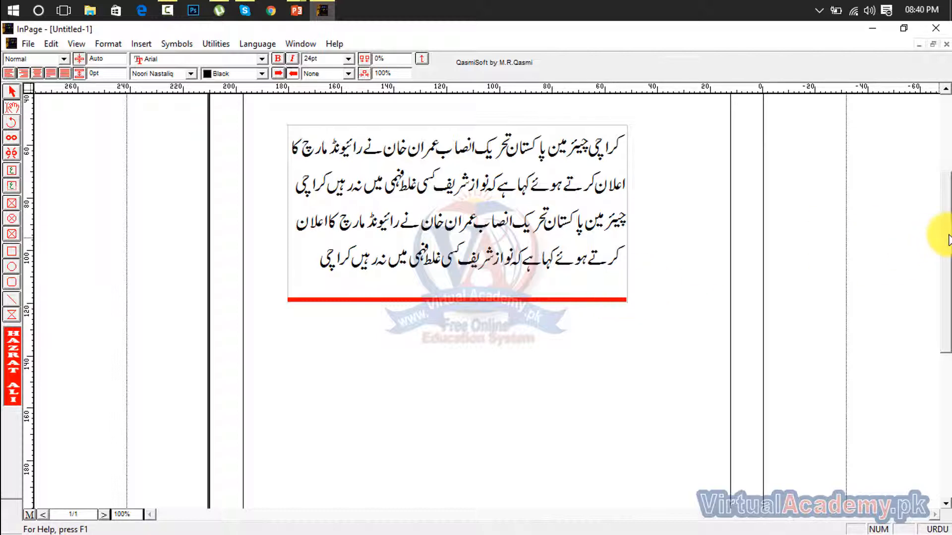
Draw an empty text box about 130 by 60 mm below the overflowing one and move it down to leave a gap
drag(946, 241, 946, 270)
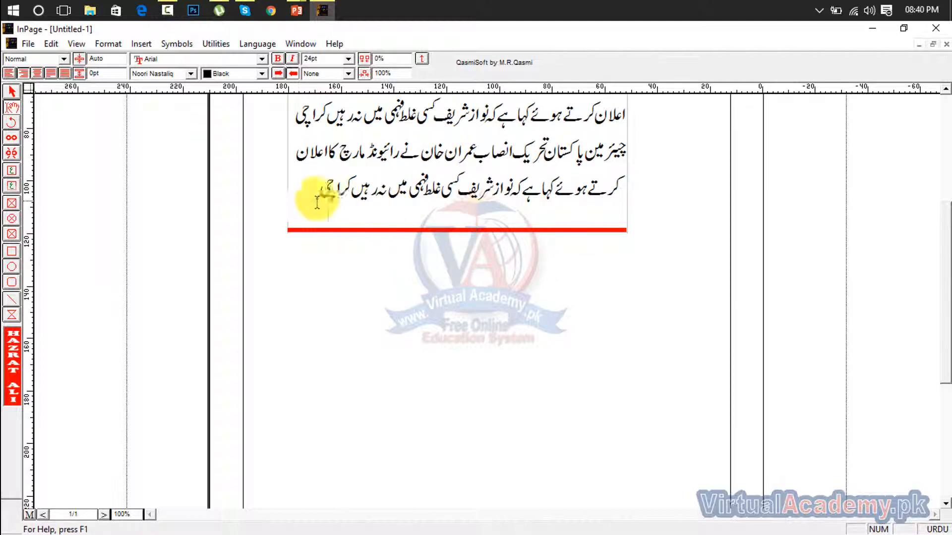
click(11, 170)
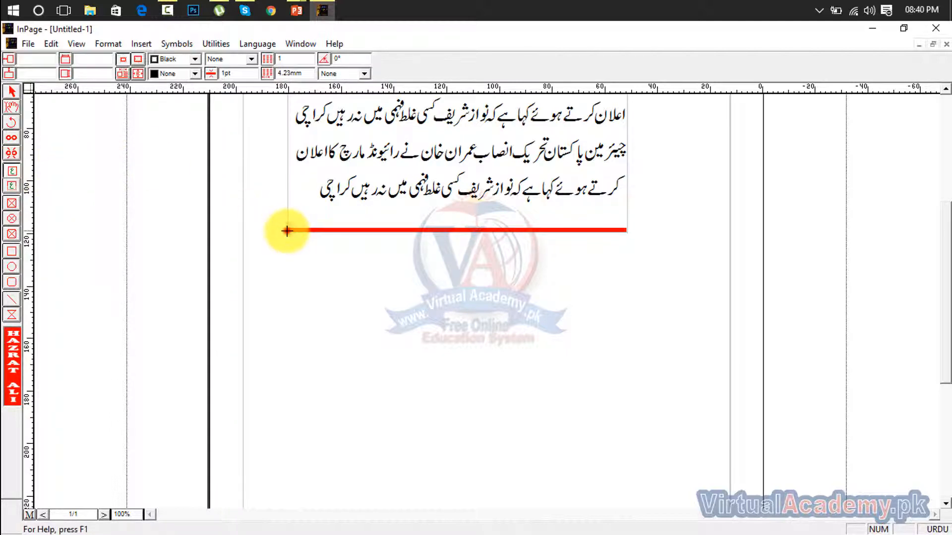
drag(287, 230, 629, 389)
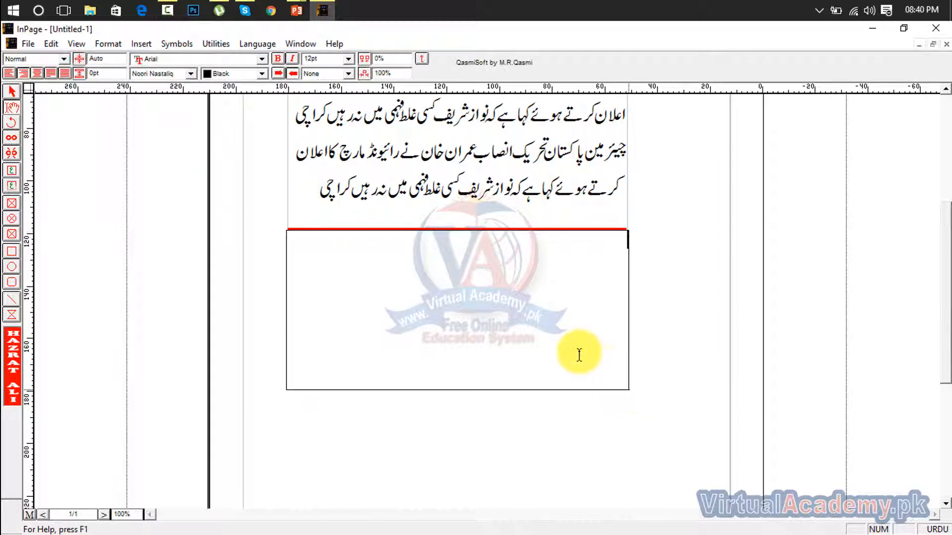
click(12, 91)
click(424, 318)
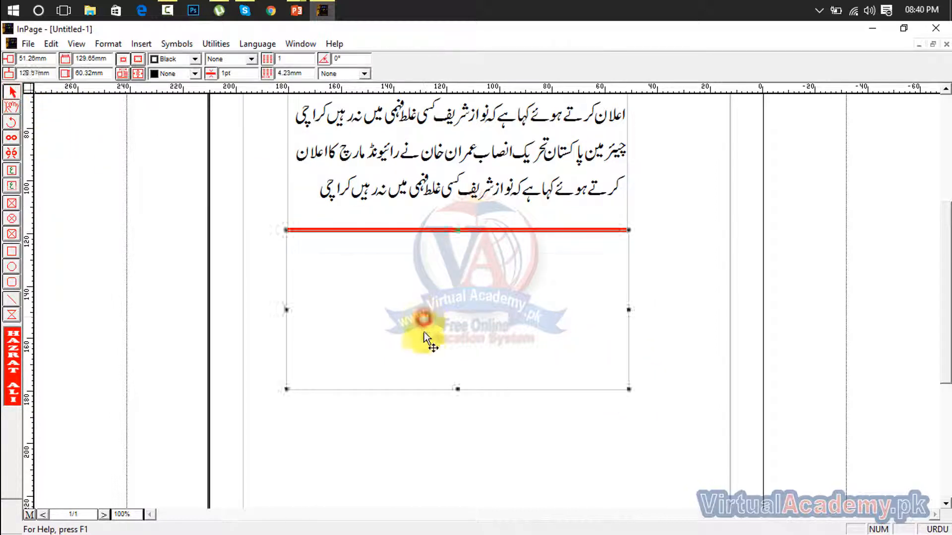
drag(424, 331, 424, 365)
click(657, 299)
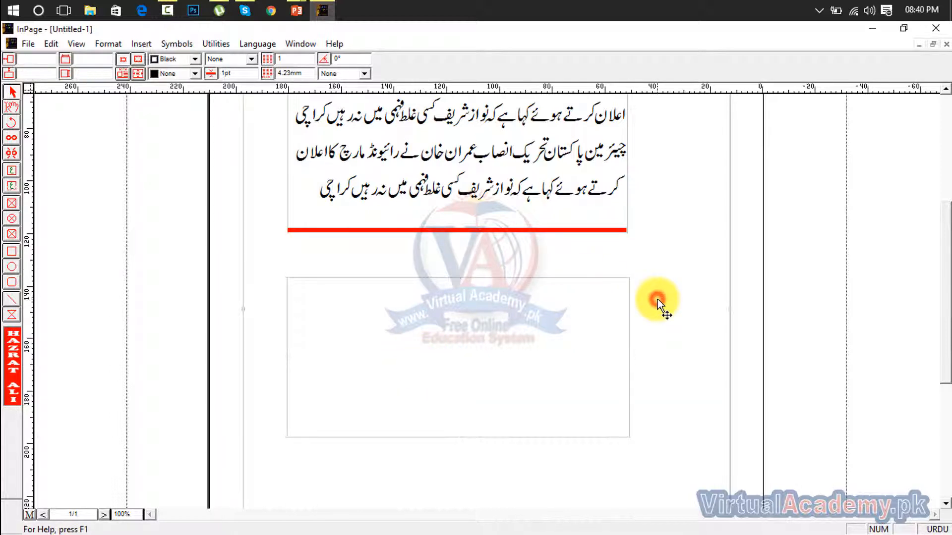
click(367, 338)
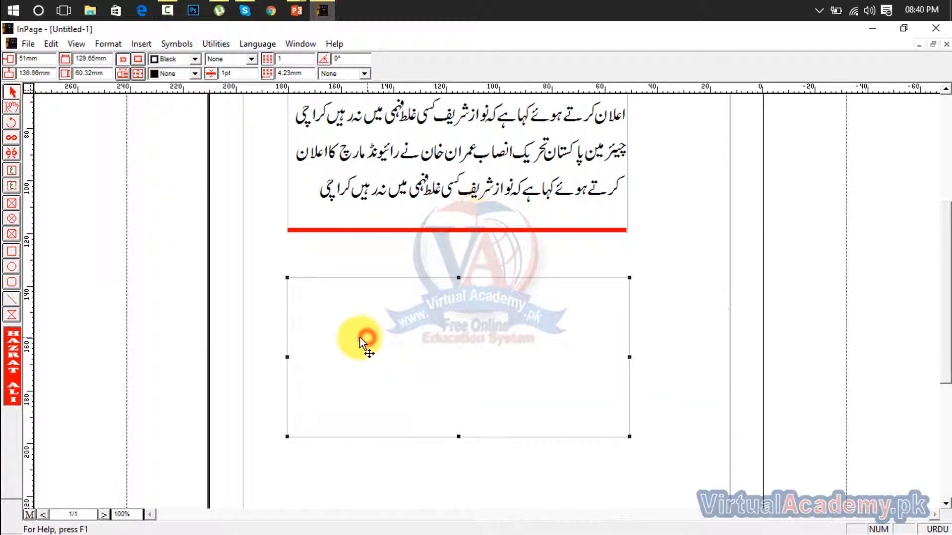
Try the Link and Unlink tools on the overflowing text box and the empty text box below it
click(11, 138)
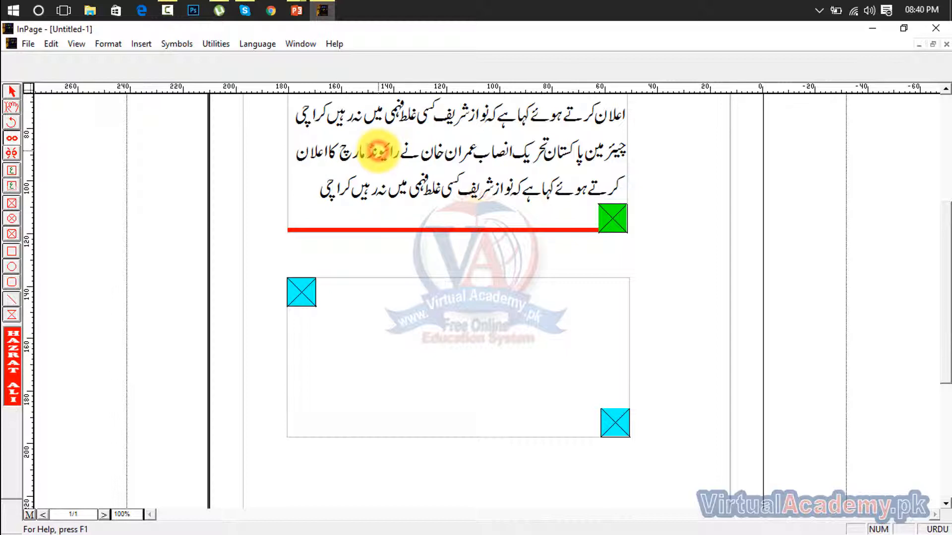
click(11, 153)
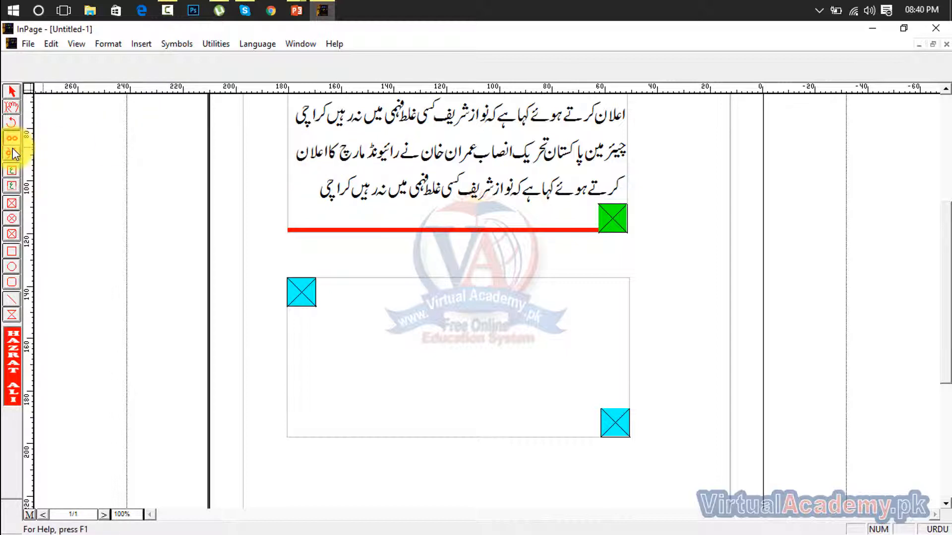
click(374, 172)
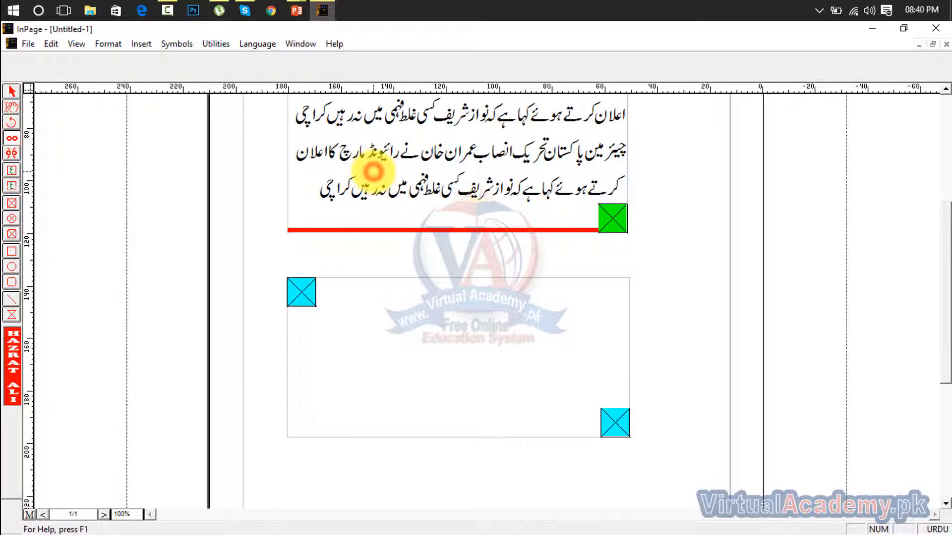
click(11, 154)
click(355, 197)
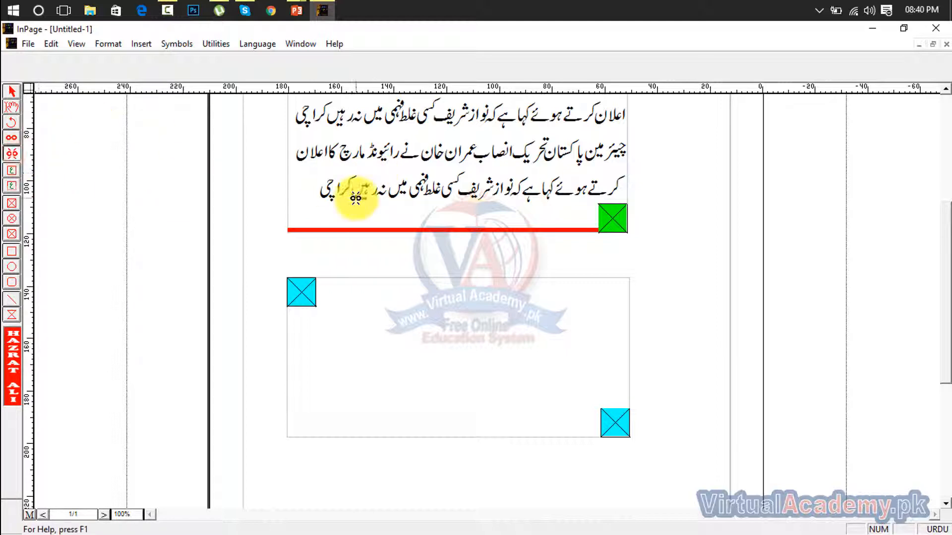
click(372, 329)
click(380, 204)
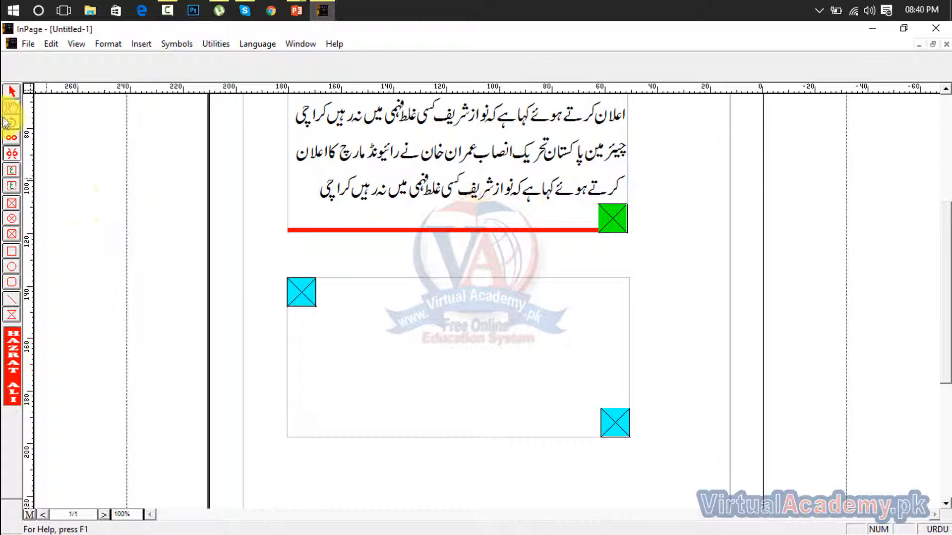
click(13, 134)
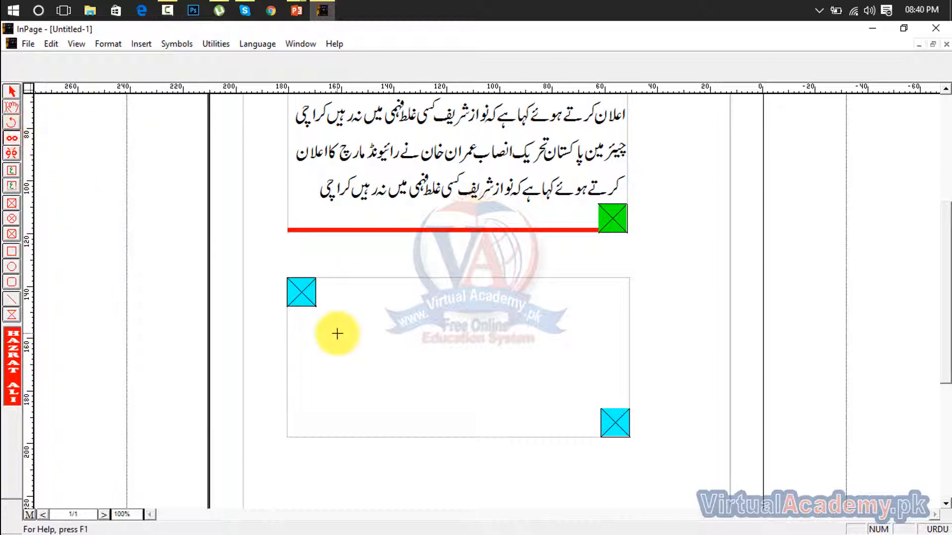
click(13, 155)
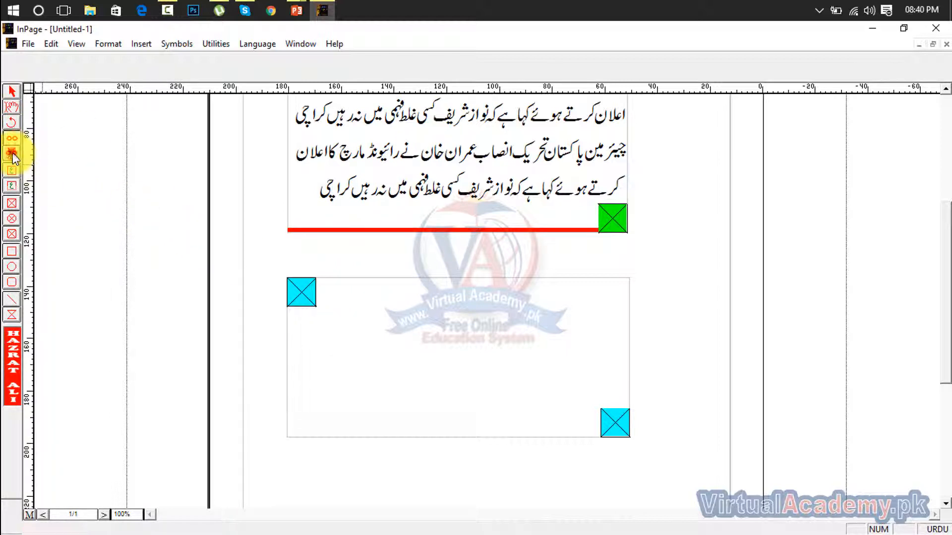
click(417, 183)
click(400, 378)
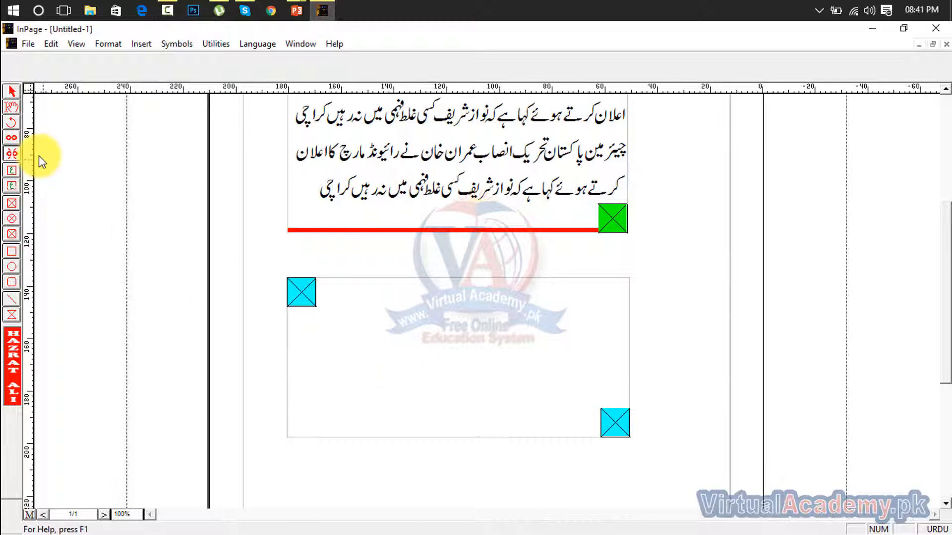
Select the overflowing text box and try again to start a link from it with the Link tool
click(12, 91)
click(378, 161)
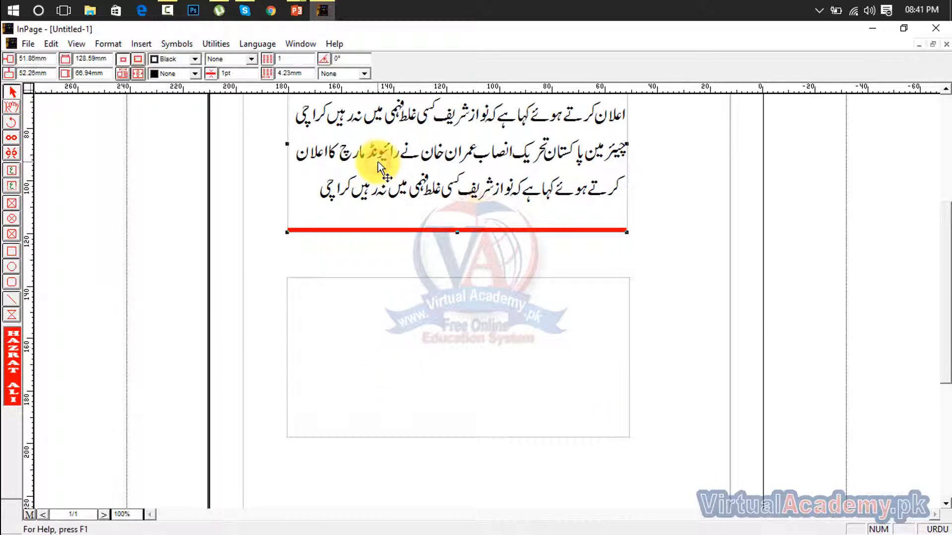
click(12, 138)
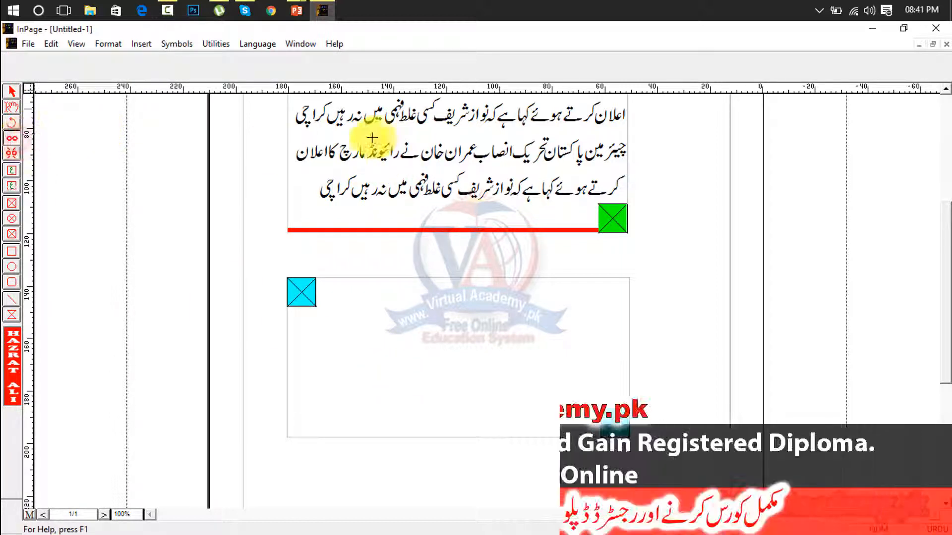
click(377, 135)
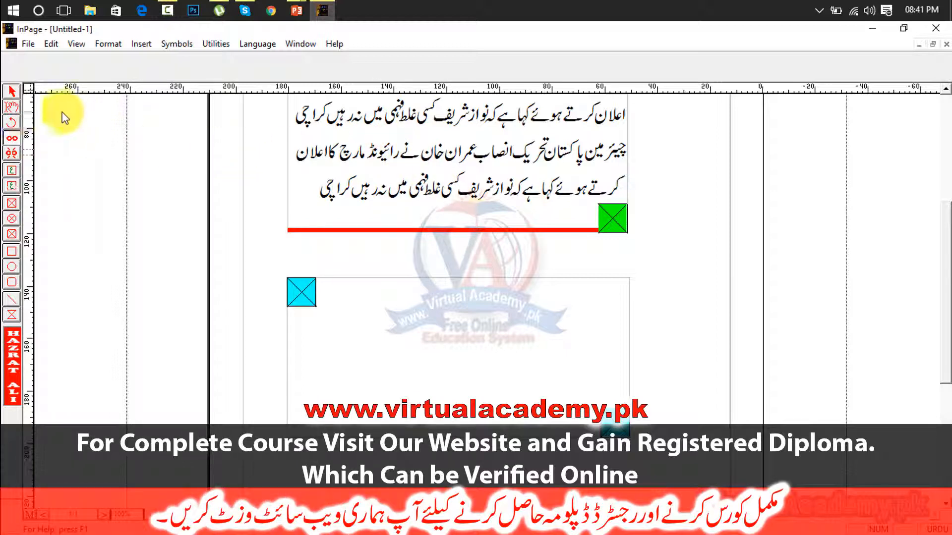
click(12, 107)
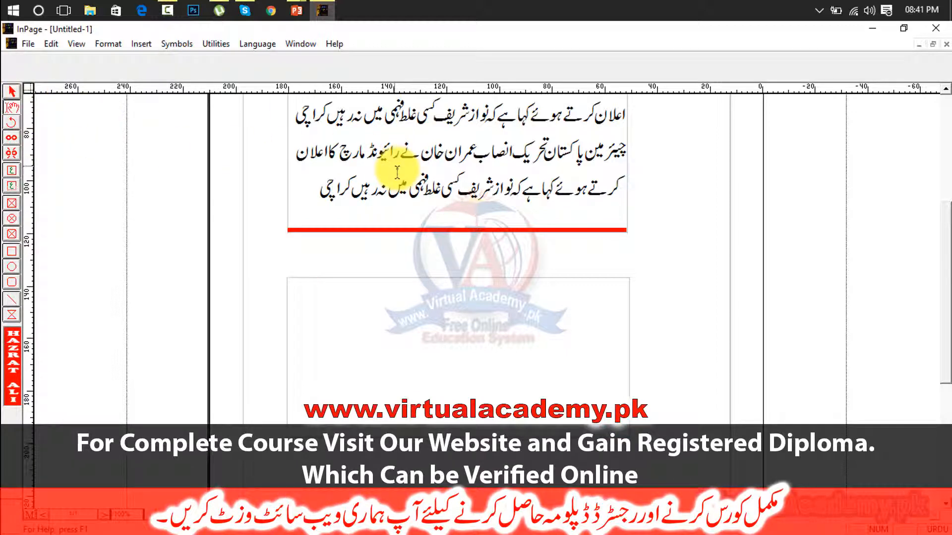
click(11, 139)
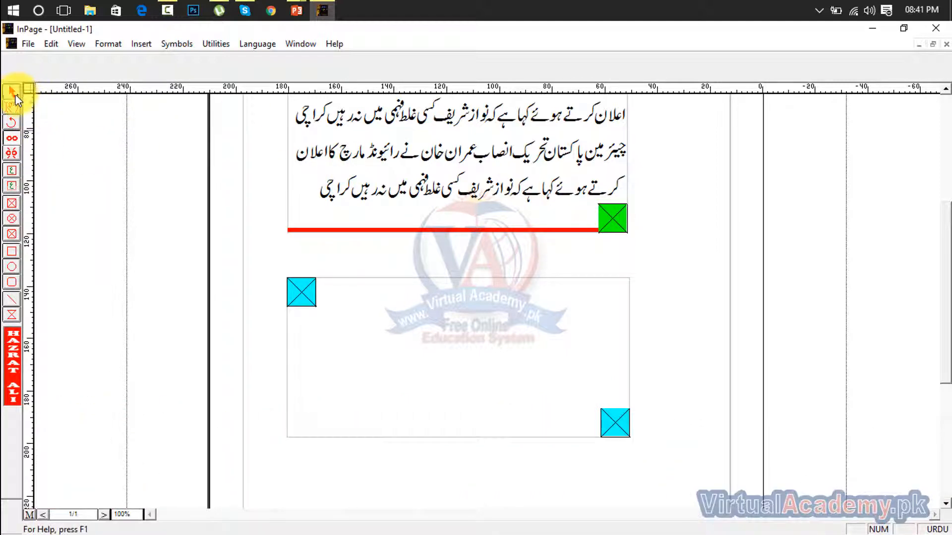
Link the overflowing text box to the empty text box below it so the excess text flows into it
click(12, 91)
click(616, 200)
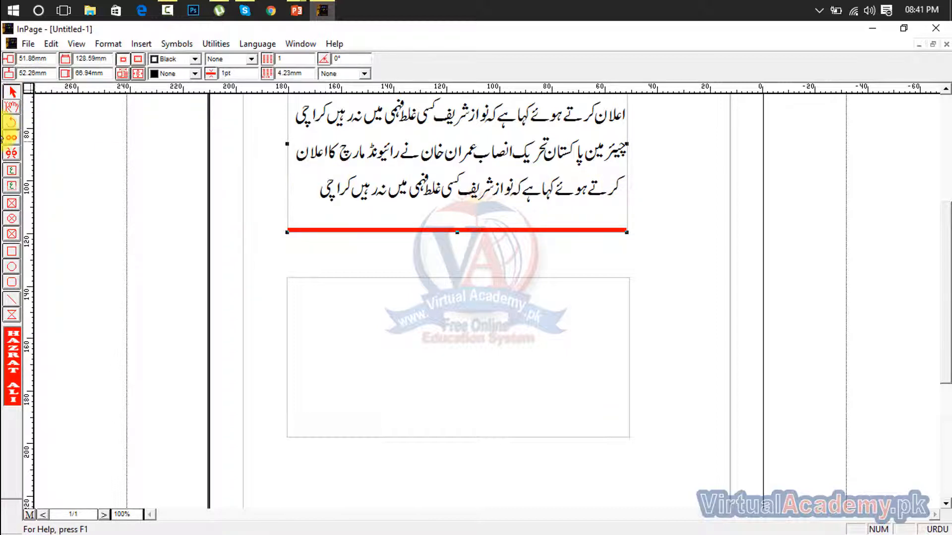
click(10, 140)
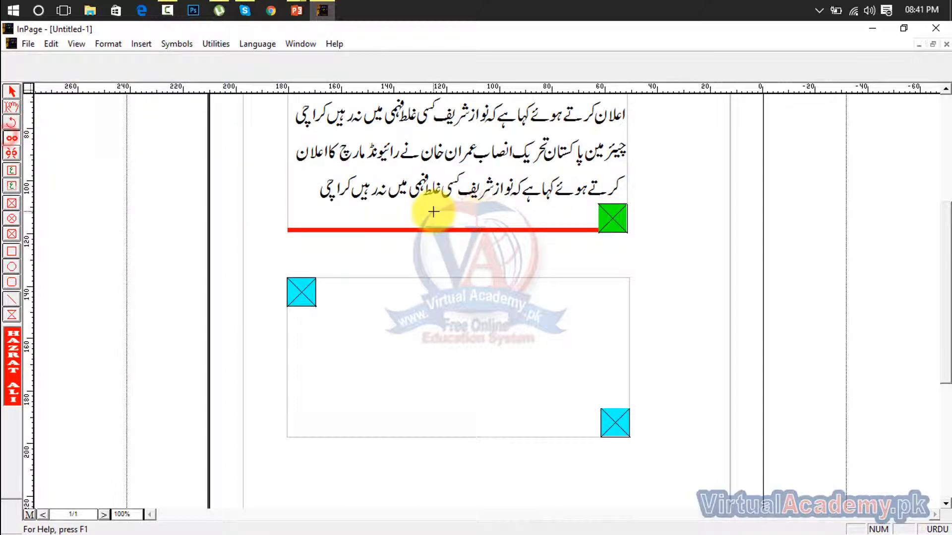
click(401, 171)
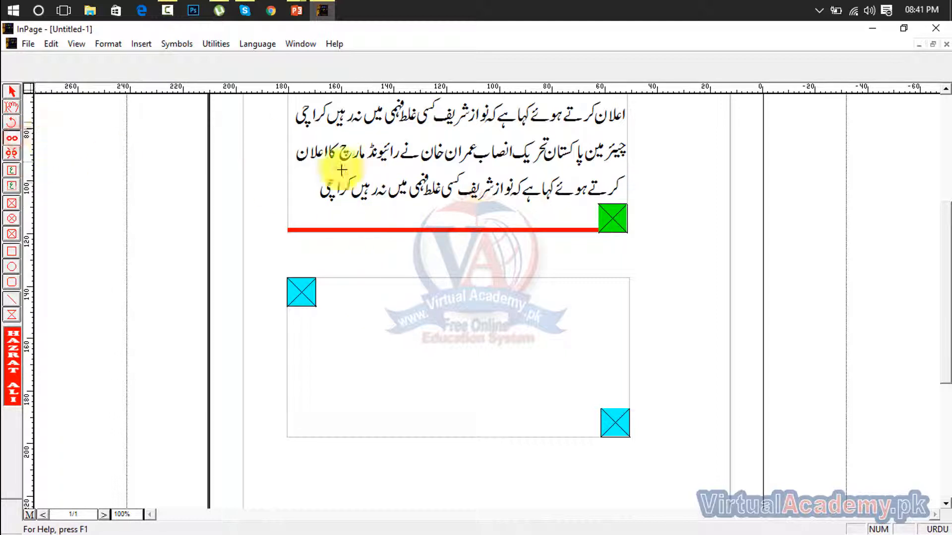
click(393, 231)
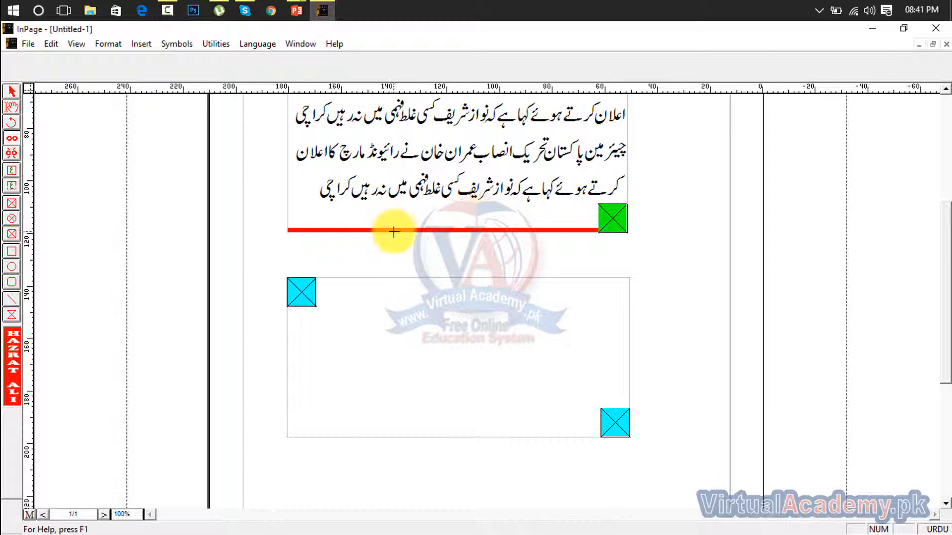
click(411, 340)
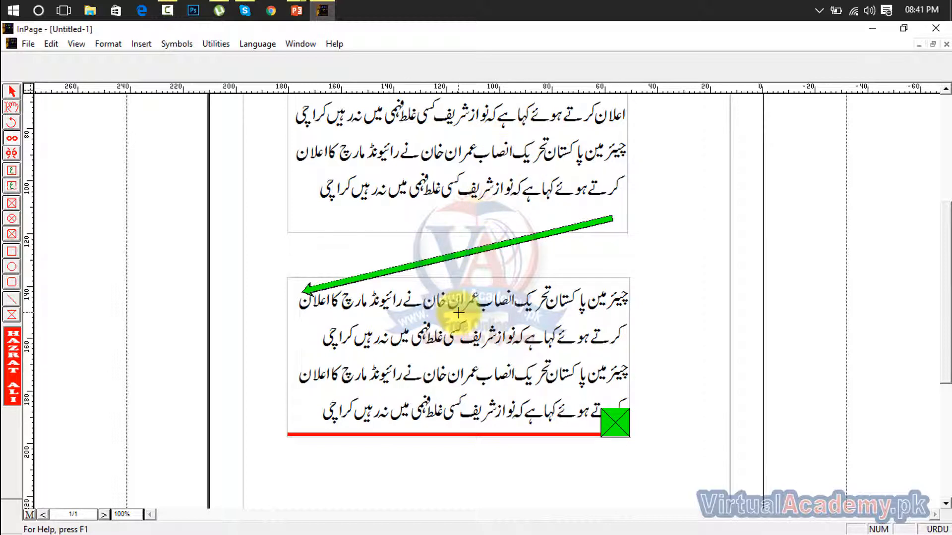
Draw a third text box about 130 by 60 mm below the second and link the second box's overflow to it
drag(947, 252, 949, 327)
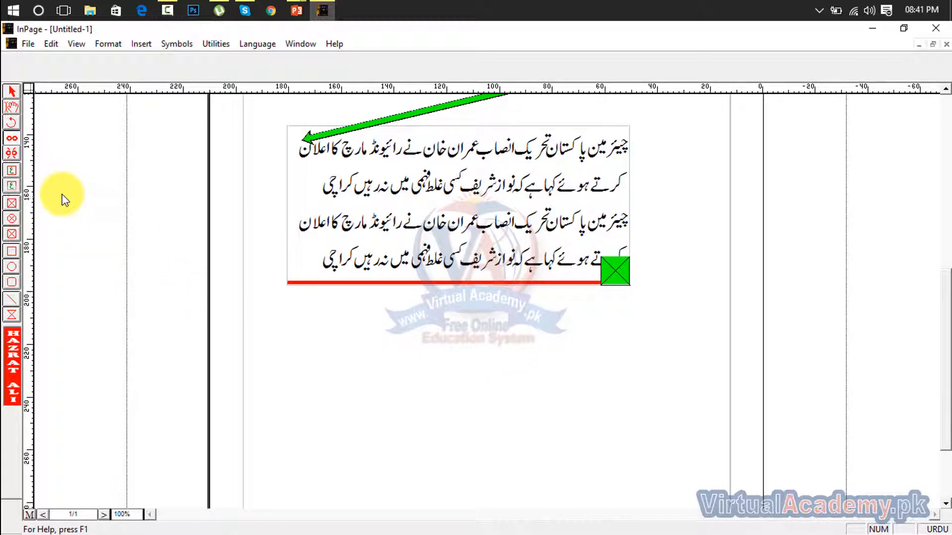
click(13, 170)
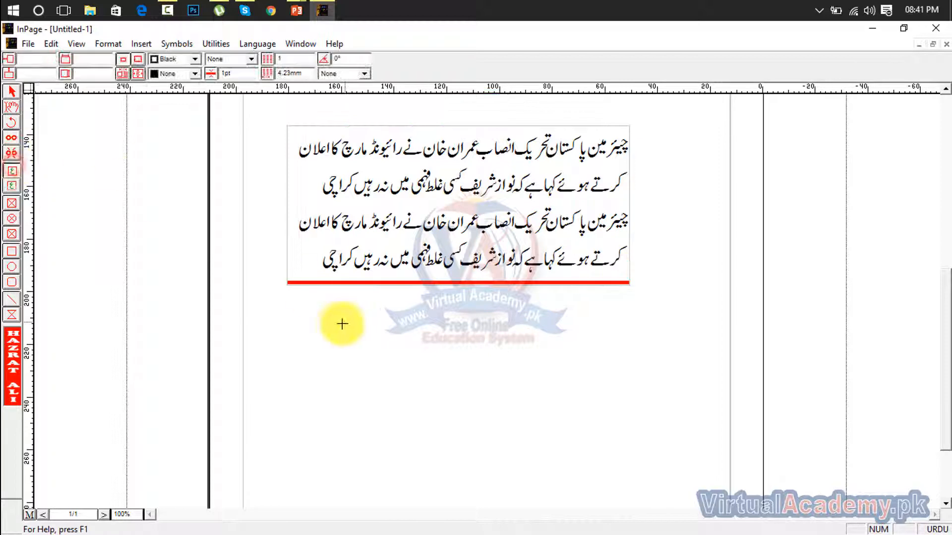
drag(292, 315, 638, 476)
click(11, 138)
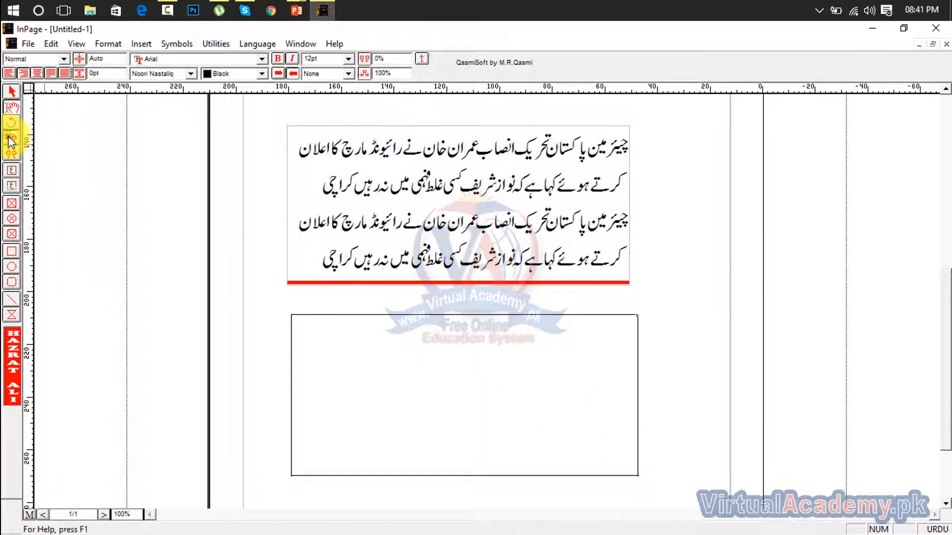
click(471, 175)
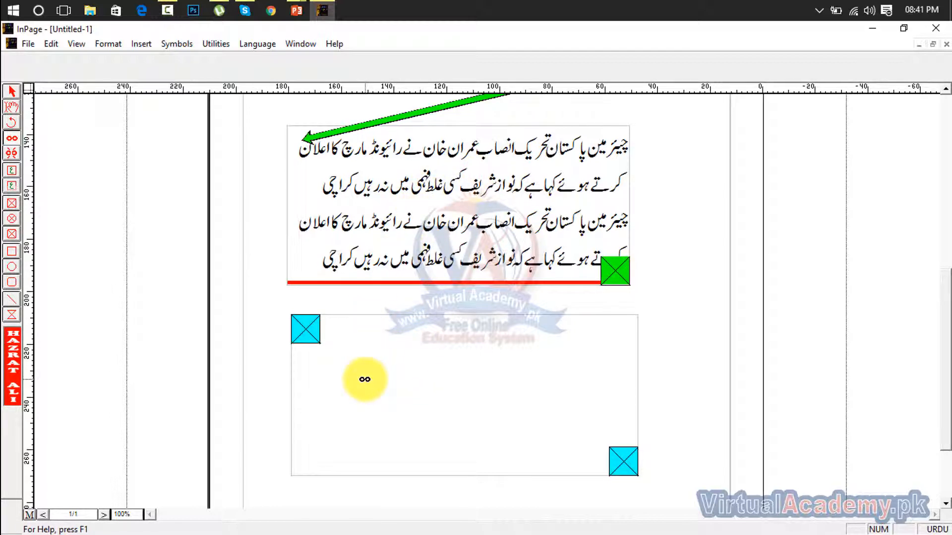
click(379, 387)
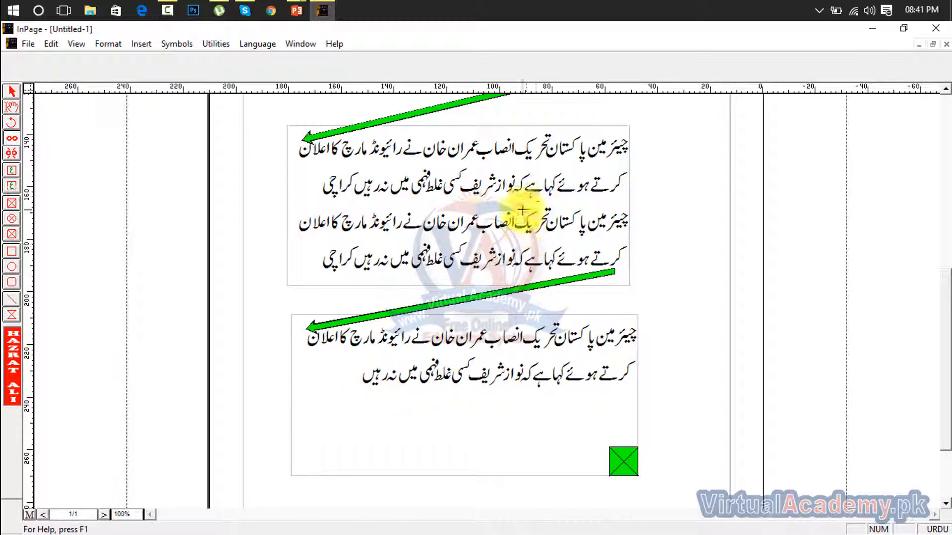
Examine the text flow through the three linked boxes, both without and with the link arrows displayed
mouse_move(951, 387)
mouse_down()
mouse_move(948, 216)
mouse_move(944, 391)
mouse_up()
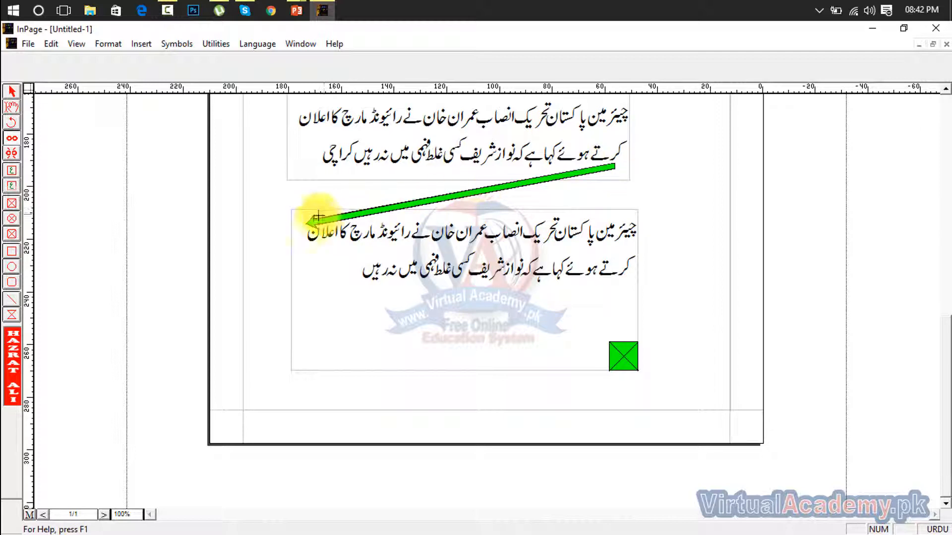
click(12, 94)
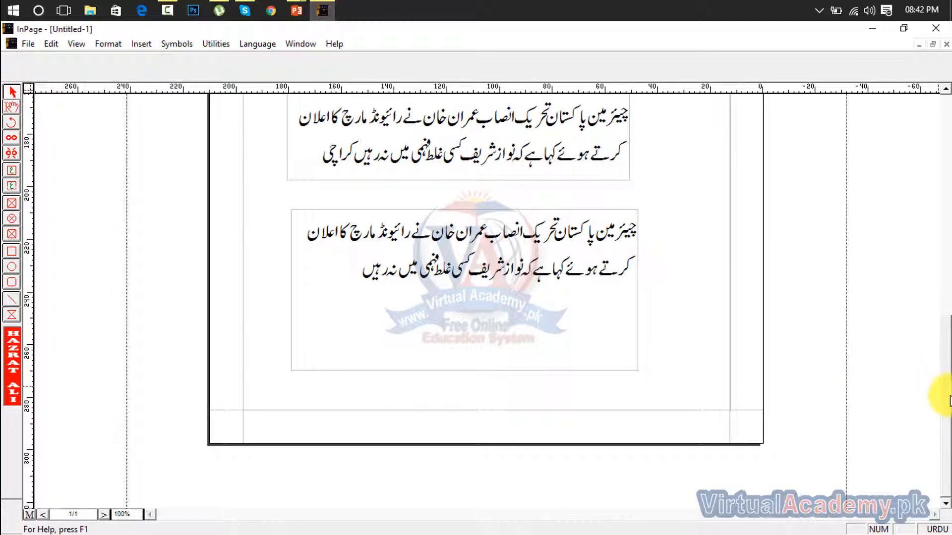
scroll(947, 337, up, 3)
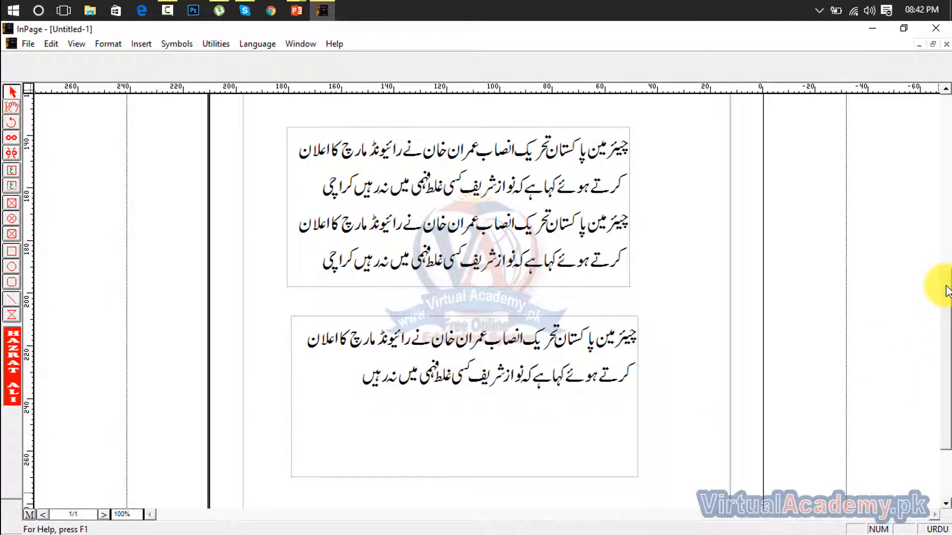
scroll(946, 278, up, 2)
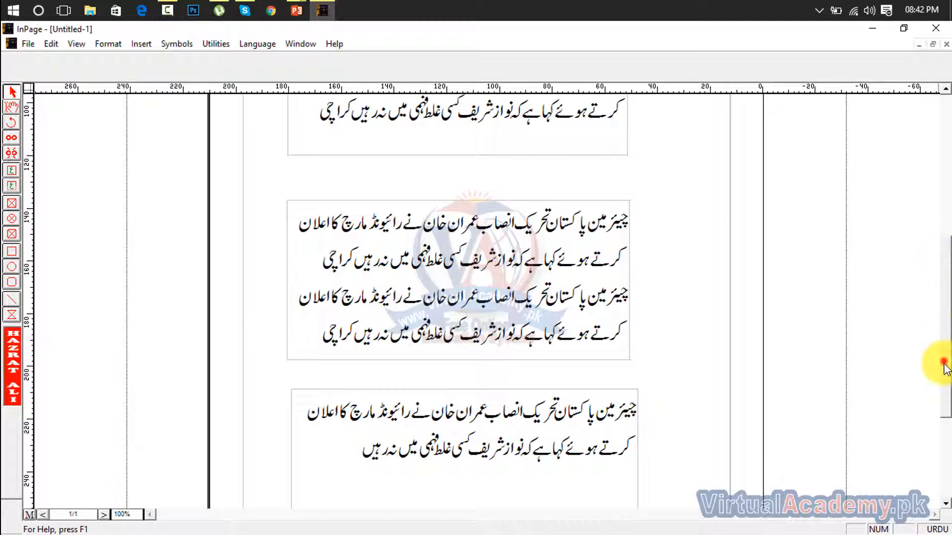
click(12, 138)
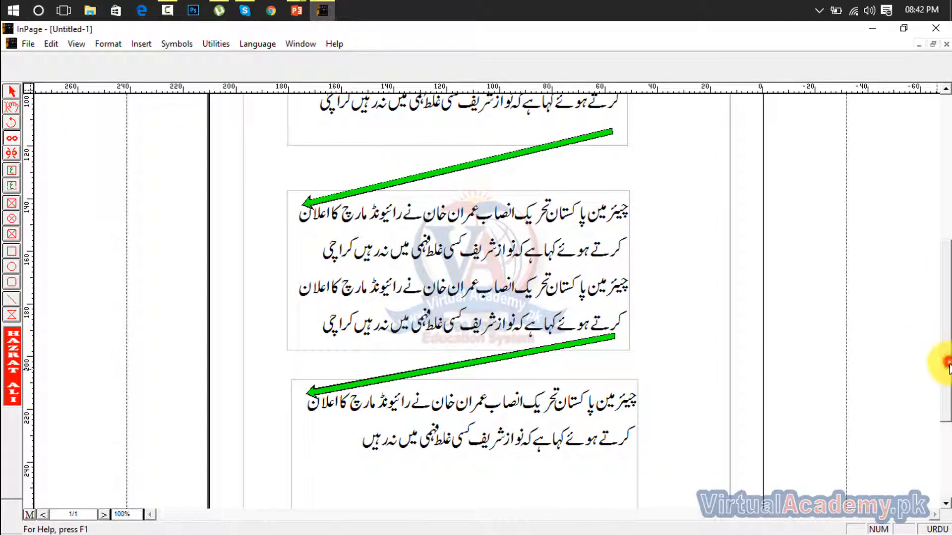
scroll(948, 365, down, 2)
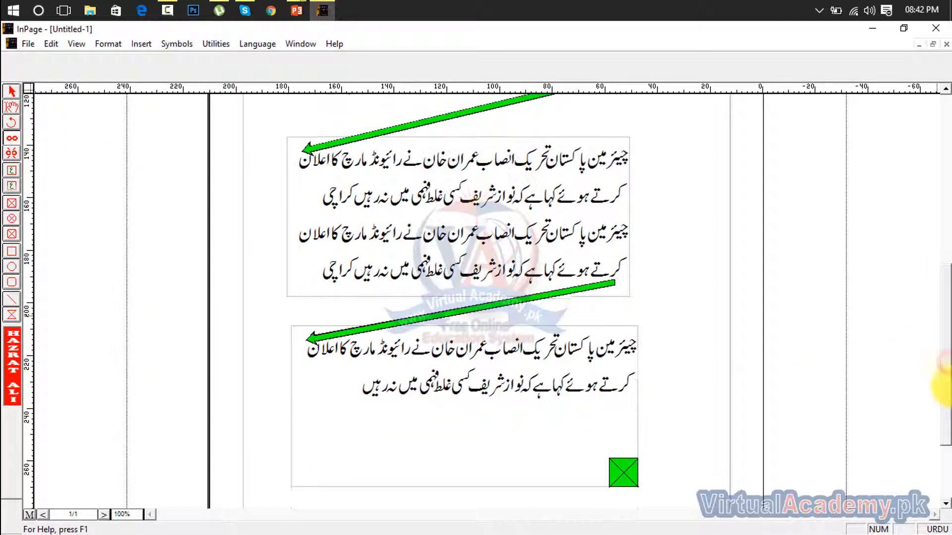
Unlink the third text box and the second text box from the chain with the Unlink tool
click(11, 153)
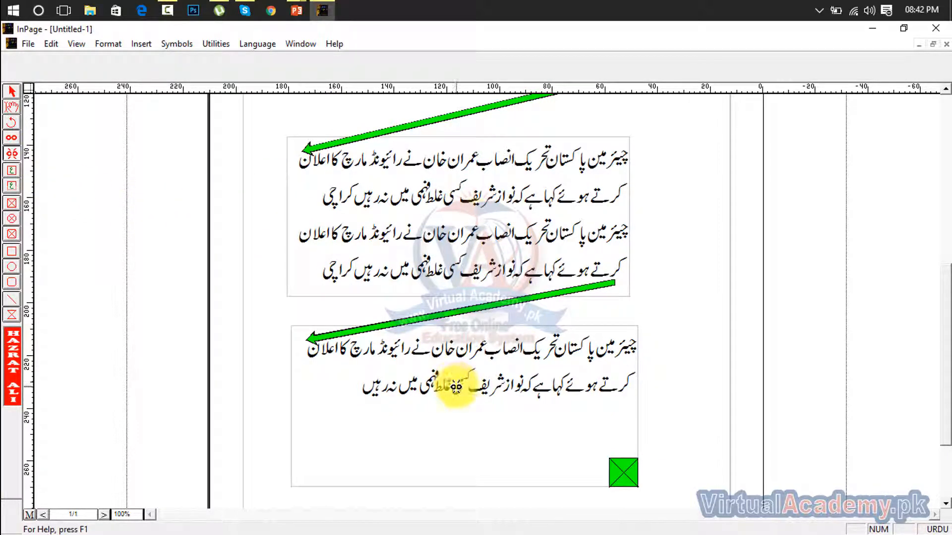
click(455, 387)
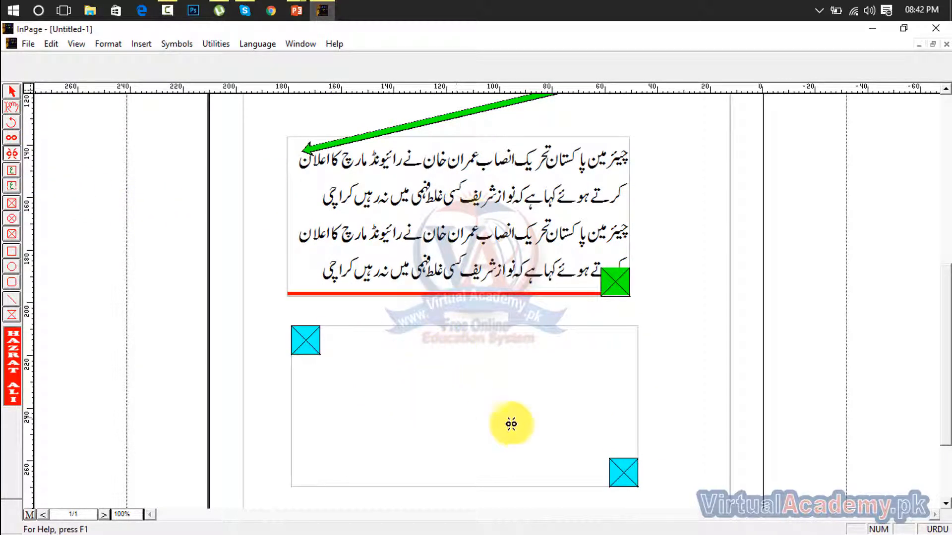
click(486, 256)
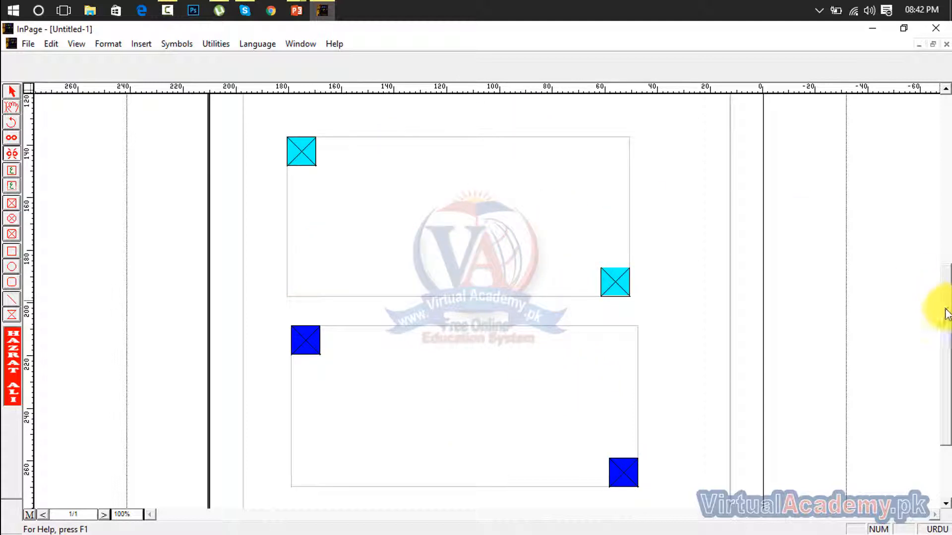
scroll(941, 231, up, 4)
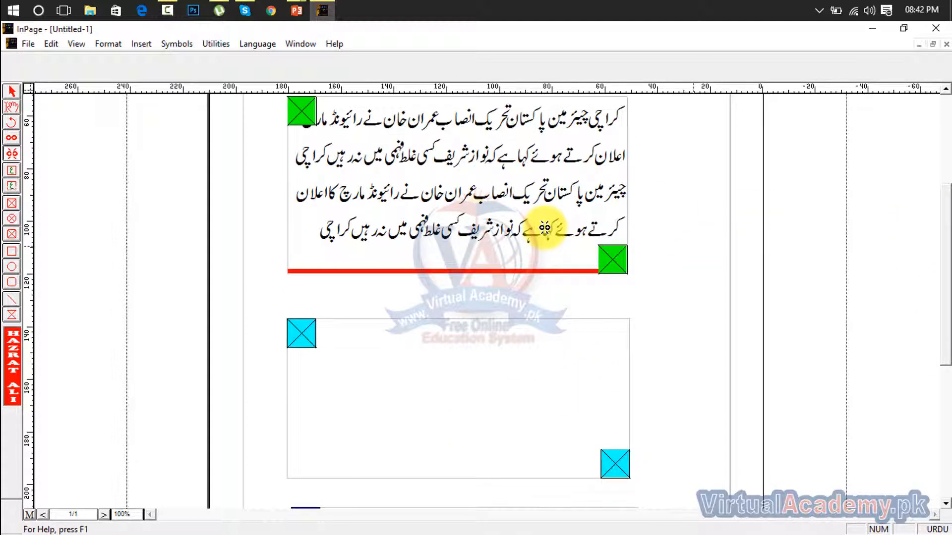
Link the overflowing first text box to the emptied second text box again
click(12, 138)
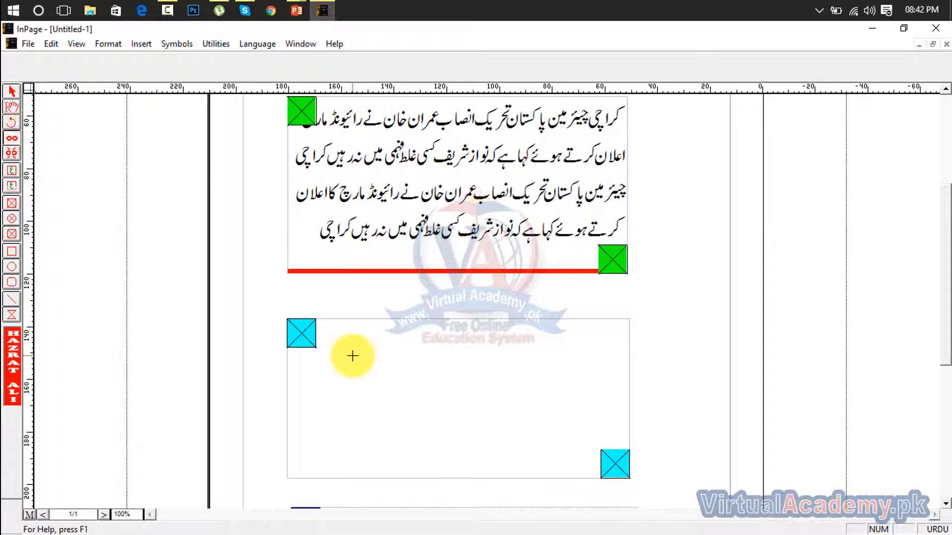
click(385, 195)
click(393, 378)
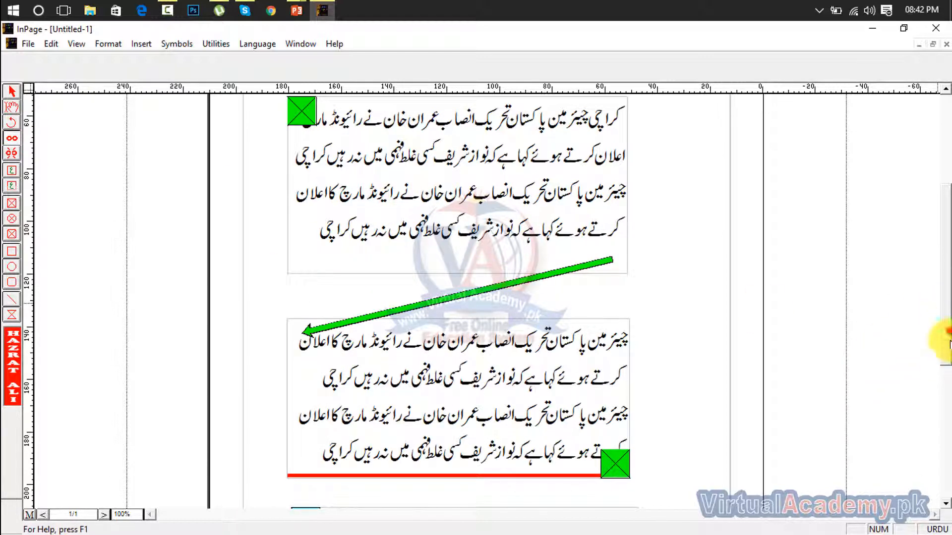
Try to link the overflowing second text box to the empty third text box
drag(944, 331, 943, 396)
click(529, 438)
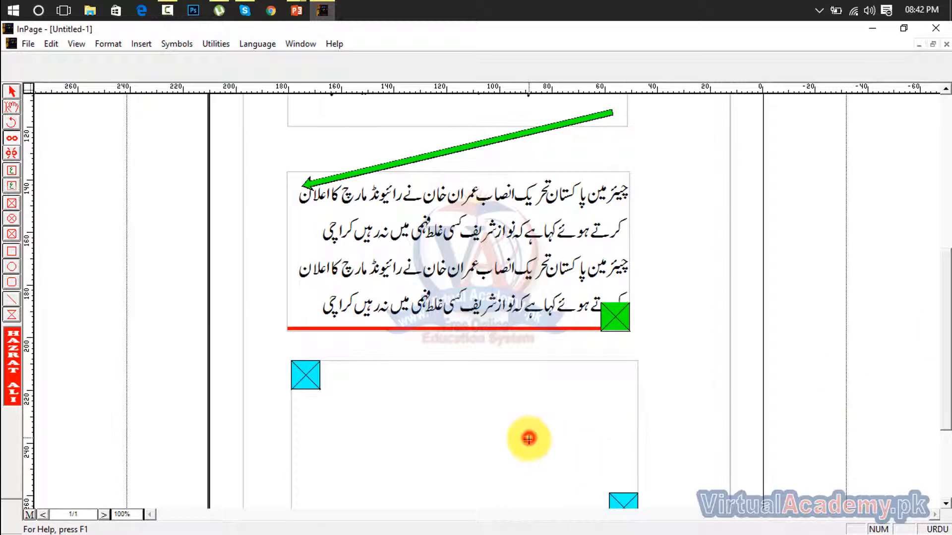
click(467, 257)
click(453, 425)
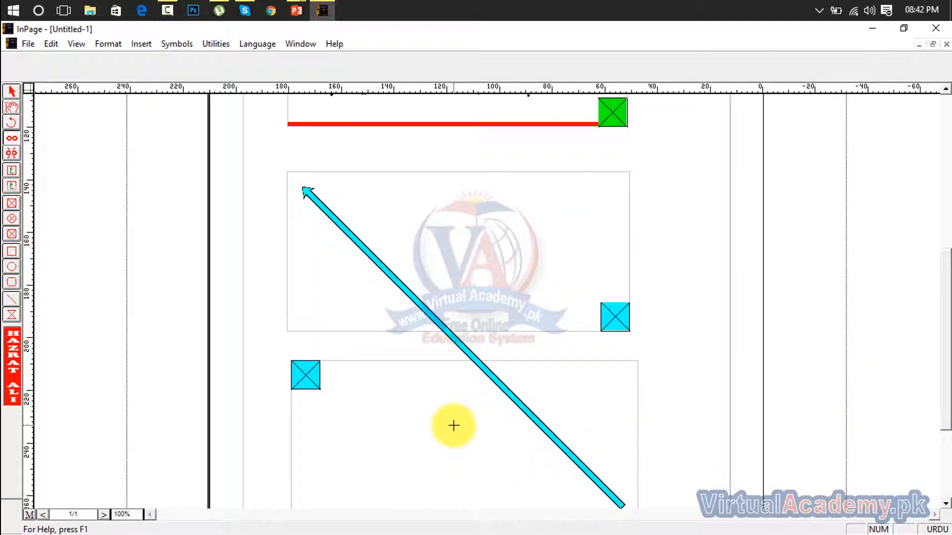
click(12, 102)
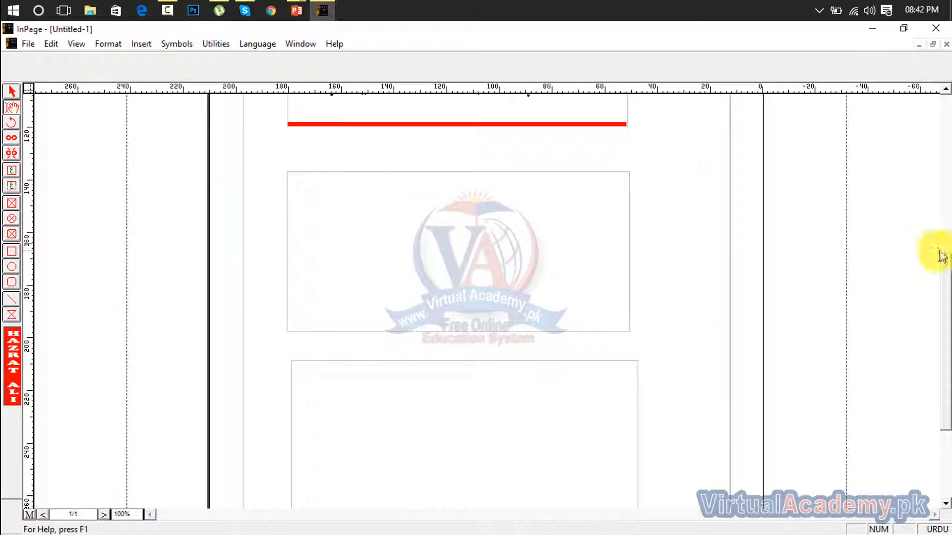
Rebuild the chain by linking the first text box to the second and the second to the third
drag(948, 290, 949, 224)
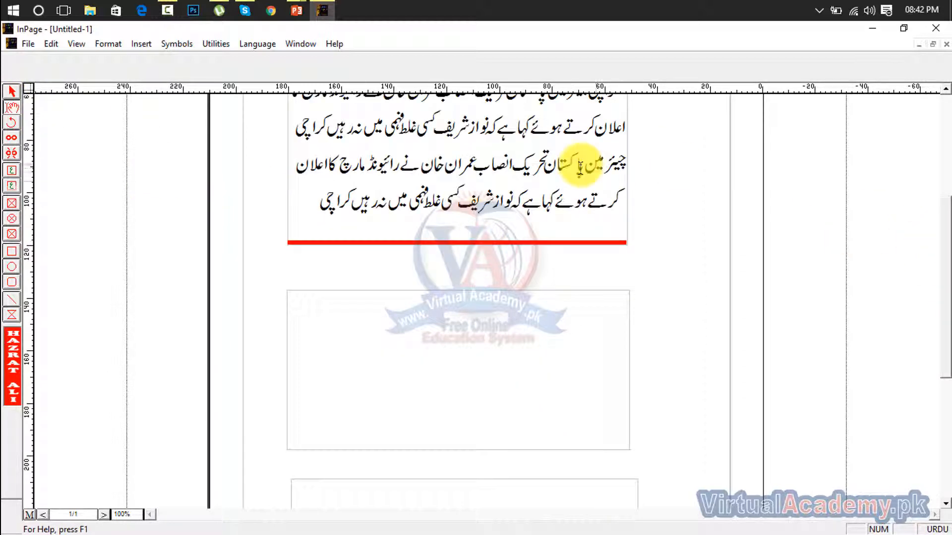
click(12, 138)
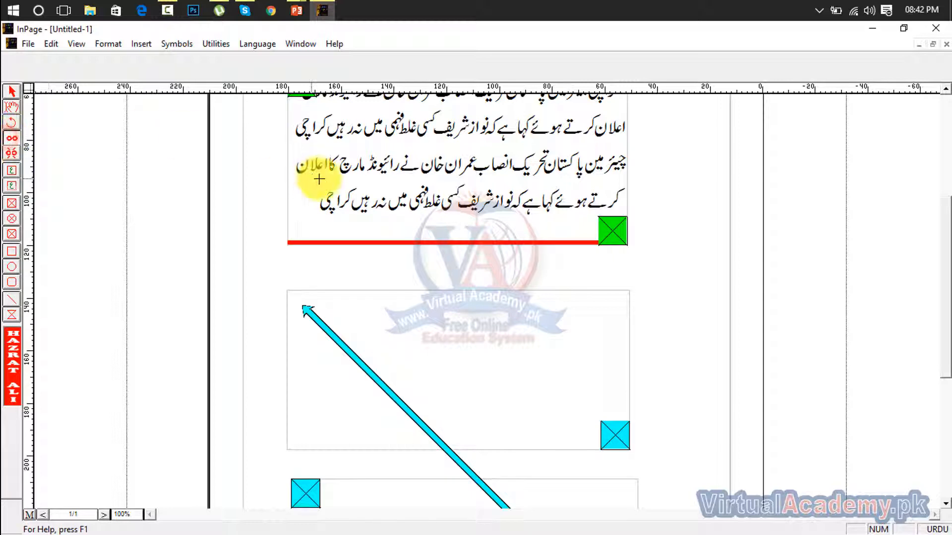
click(440, 327)
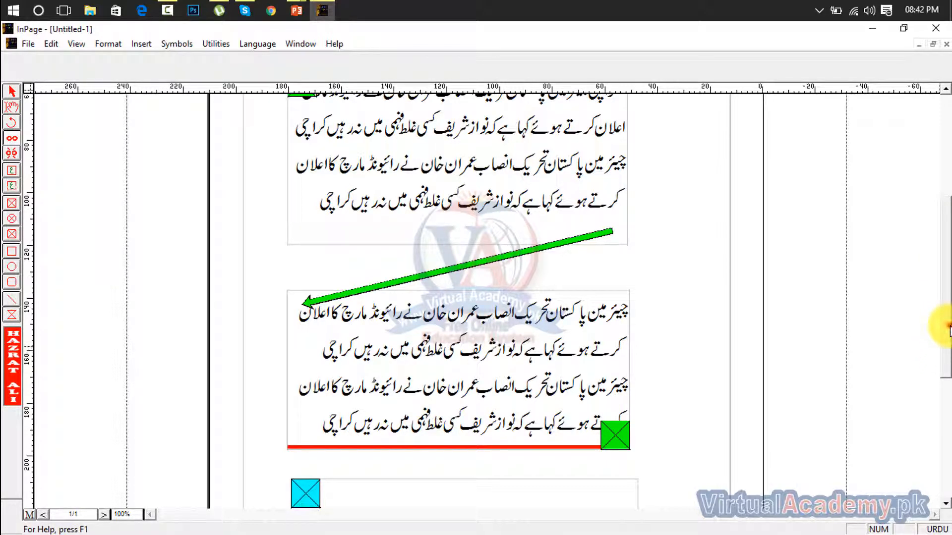
drag(946, 326, 948, 475)
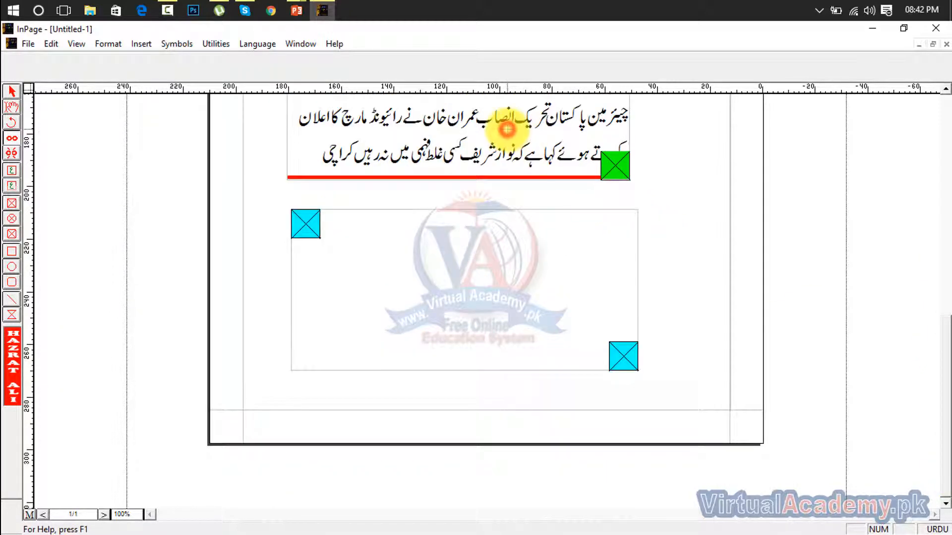
click(424, 300)
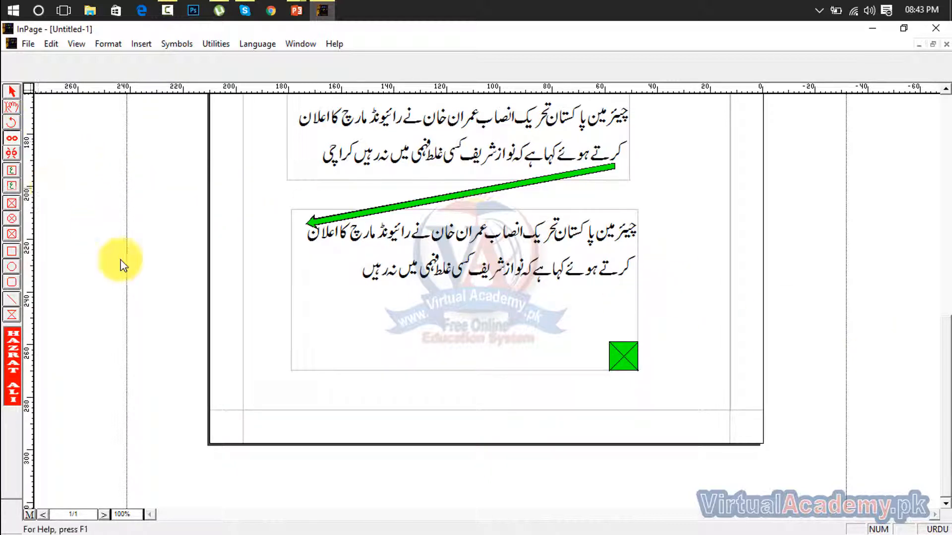
Draw an extra empty text box about 160 by 40 mm over the lower part of the third linked box
click(12, 173)
click(276, 294)
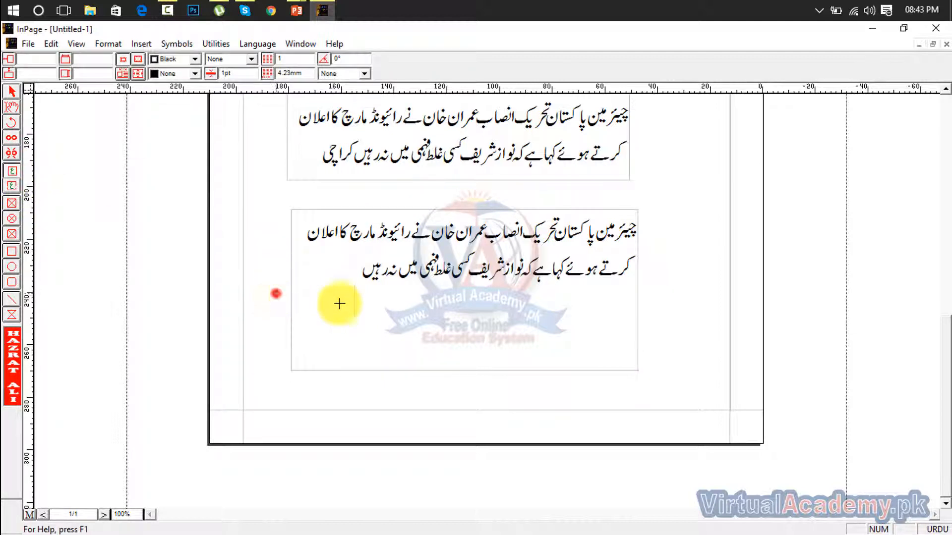
drag(340, 303, 696, 397)
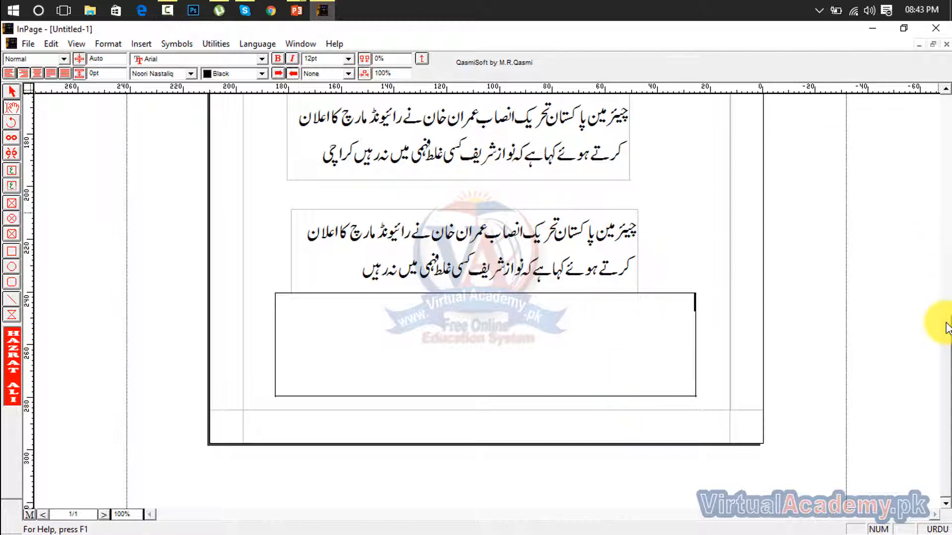
Set the border thickness of the first linked text box, below the two-line page text, to 5 pt
drag(947, 327, 941, 142)
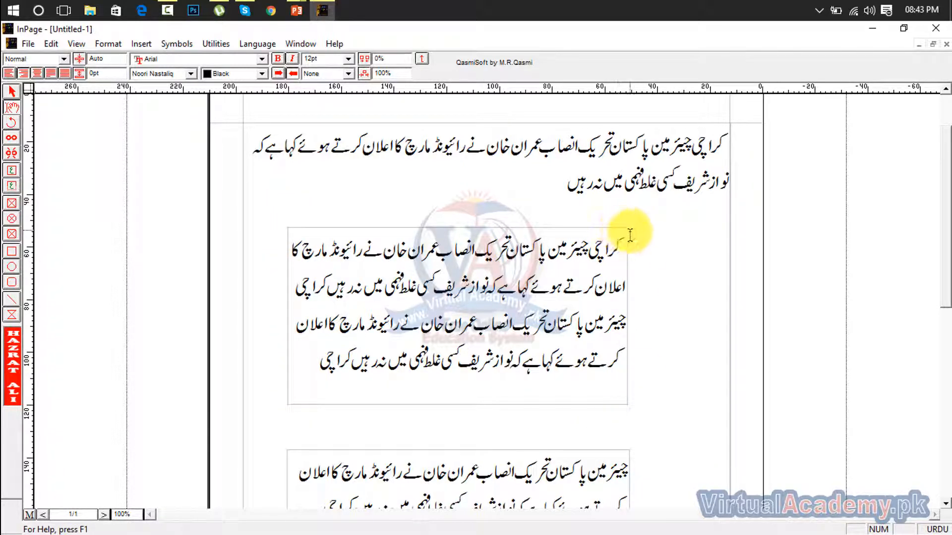
click(532, 250)
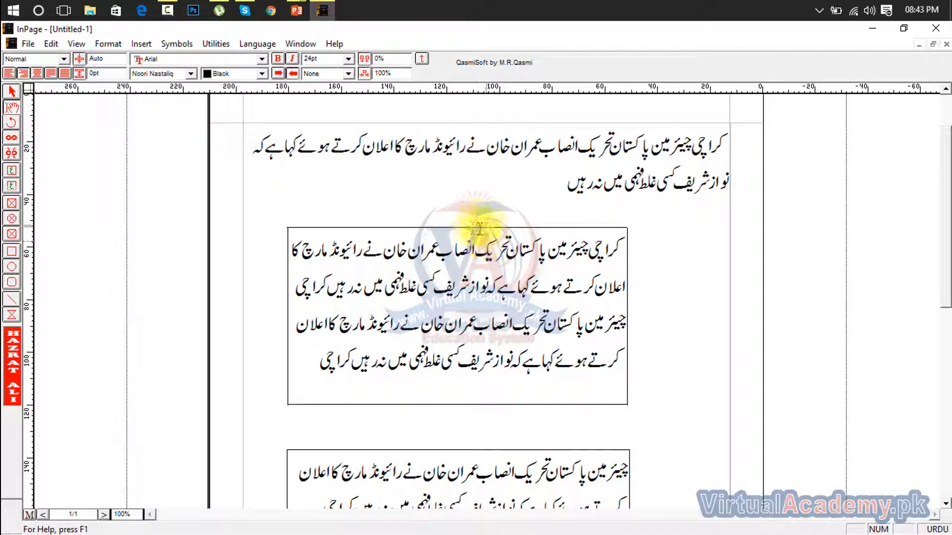
click(15, 90)
click(418, 246)
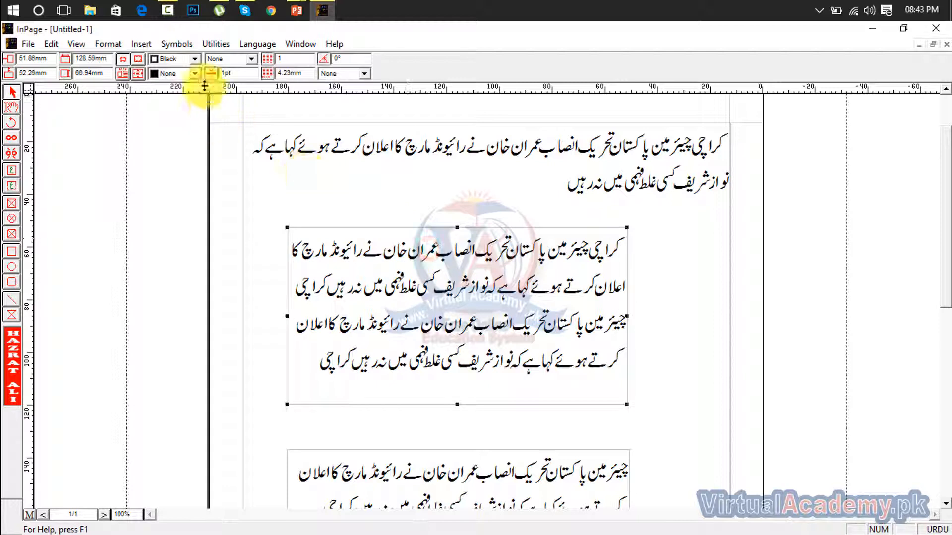
click(236, 70)
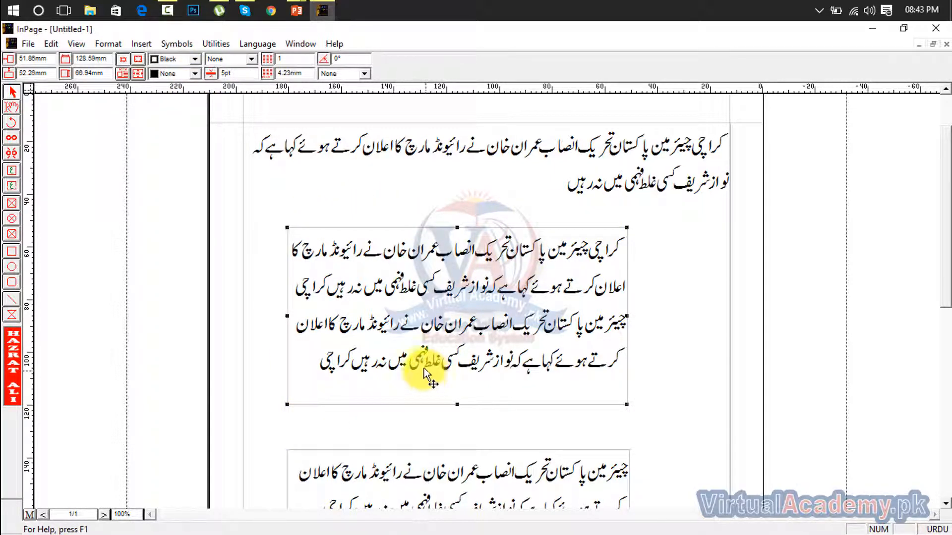
click(726, 242)
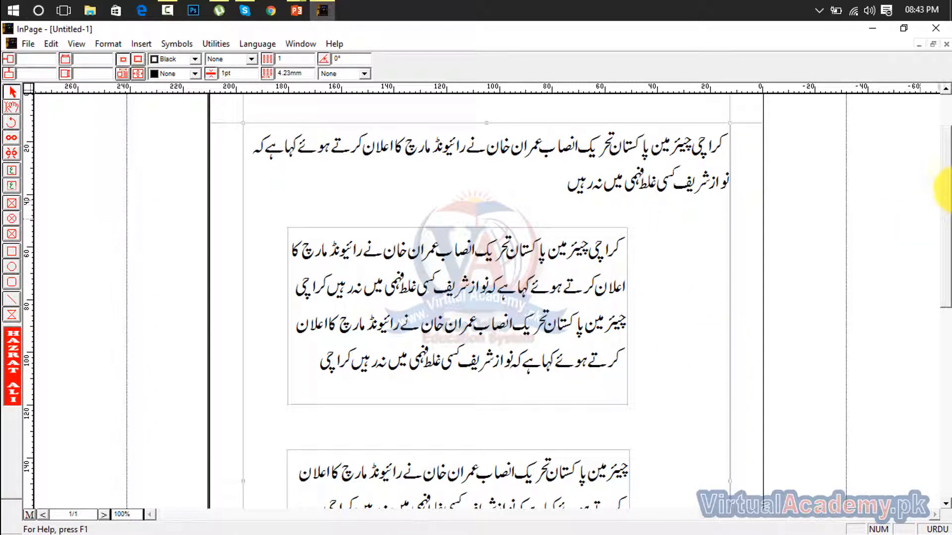
Copy the whole first linked text box as an object
drag(944, 280, 944, 360)
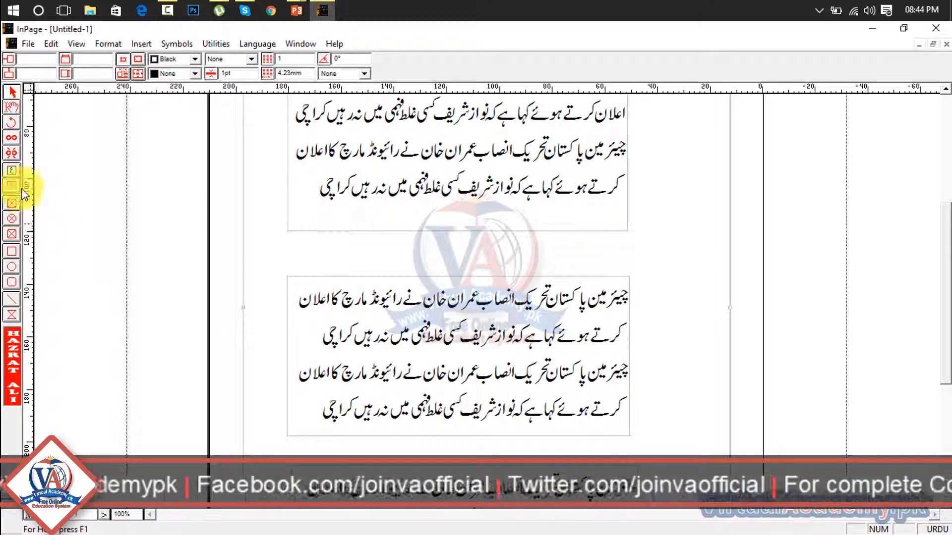
click(12, 170)
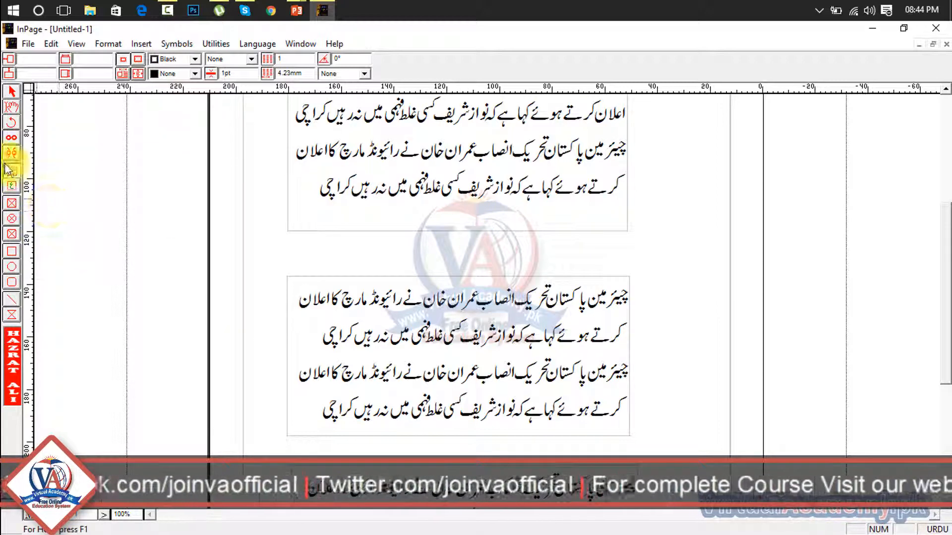
click(13, 94)
click(388, 168)
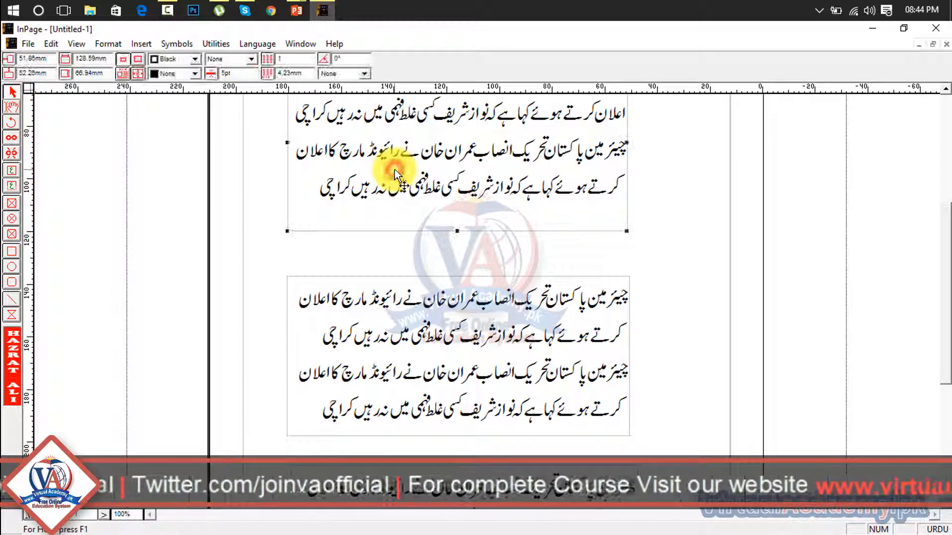
drag(947, 261, 943, 205)
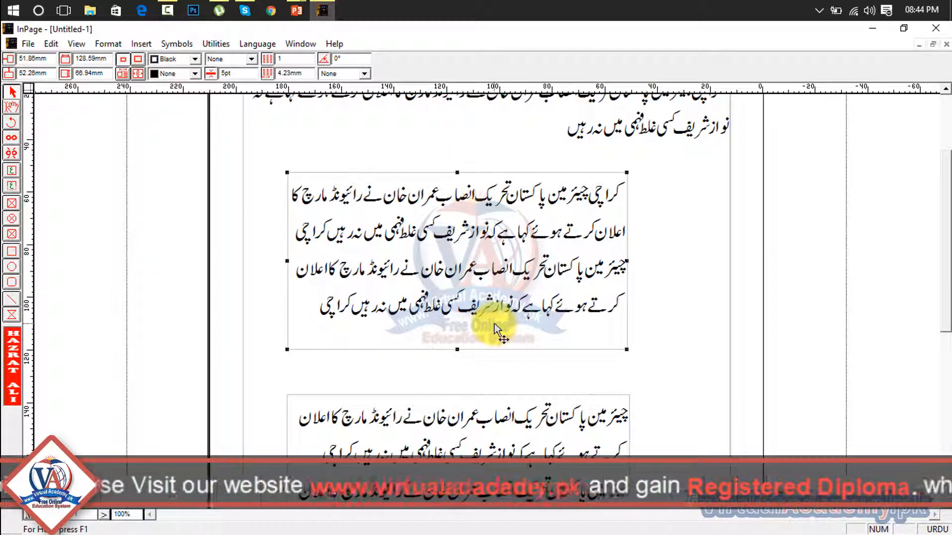
right_click(492, 337)
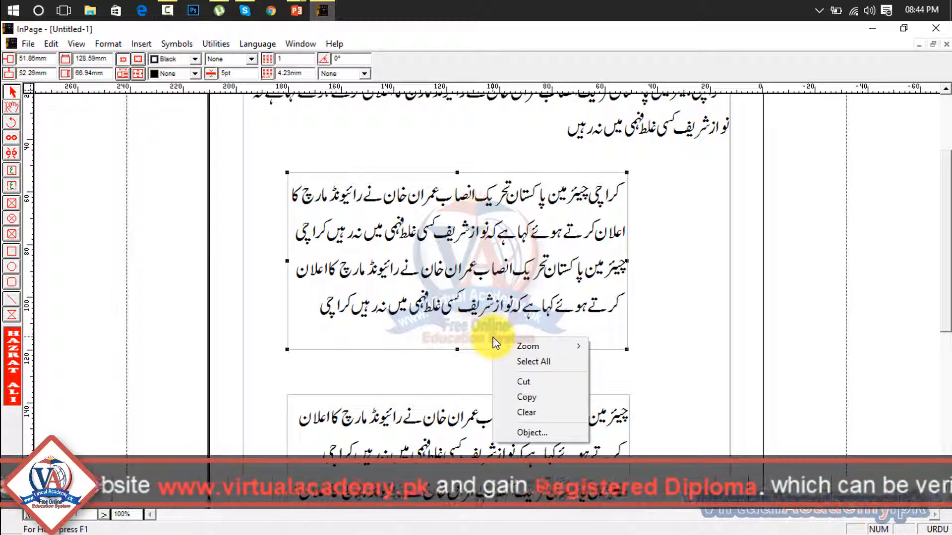
click(533, 396)
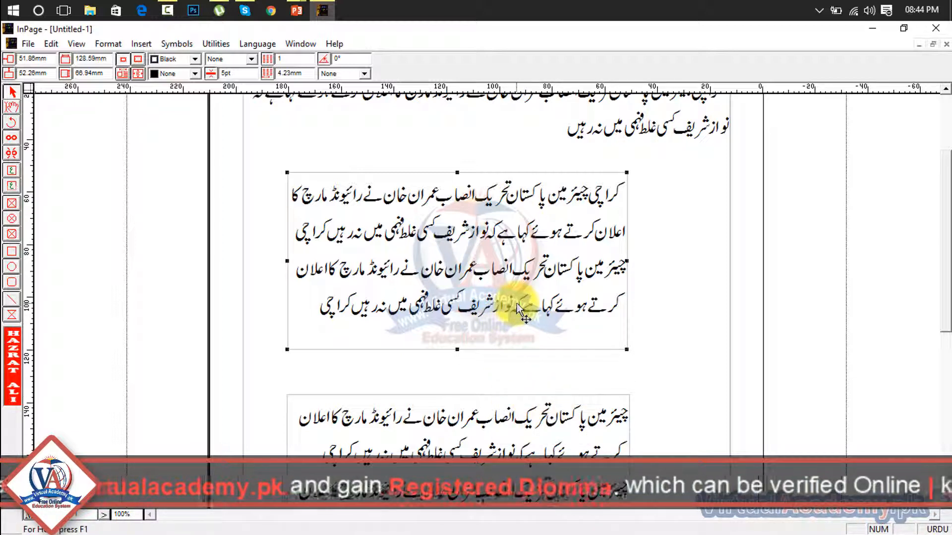